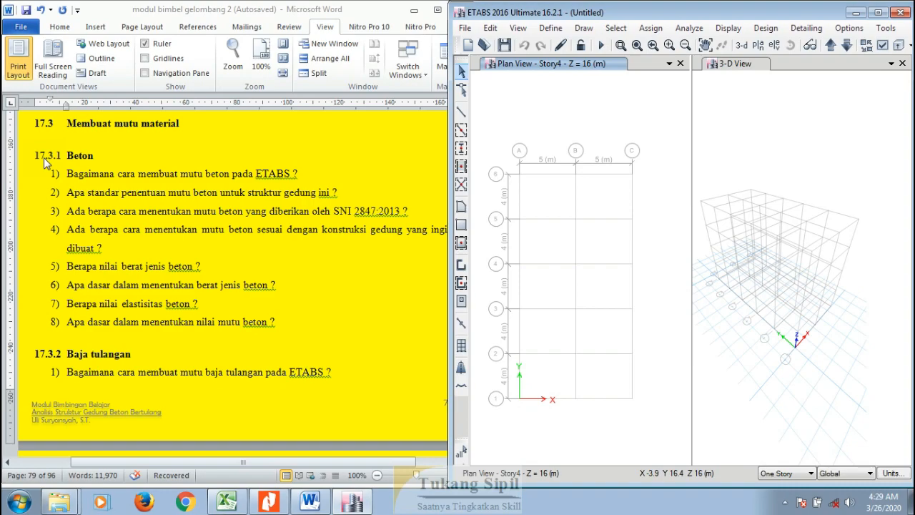
Highlight question 1 under 17.3.1 Beton in the Word document, then return to ETABS.
left_click(123, 176)
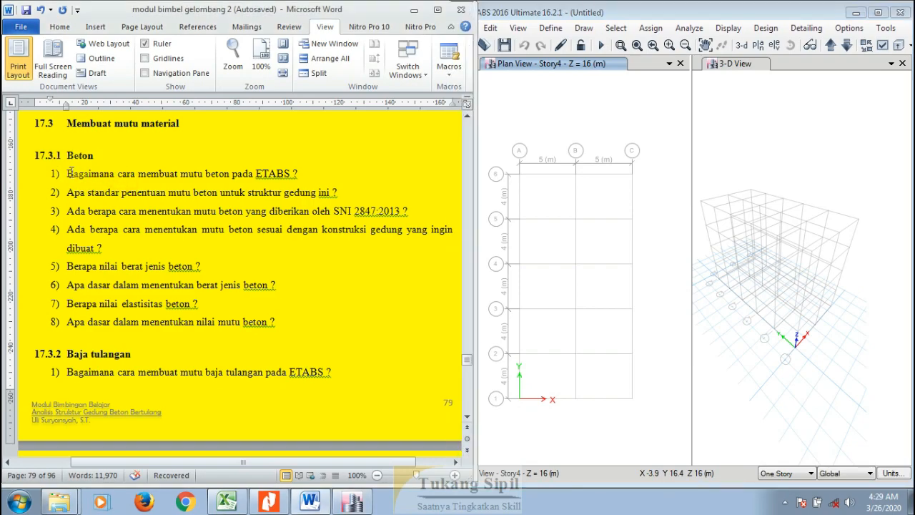
left_click_drag(66, 174, 297, 174)
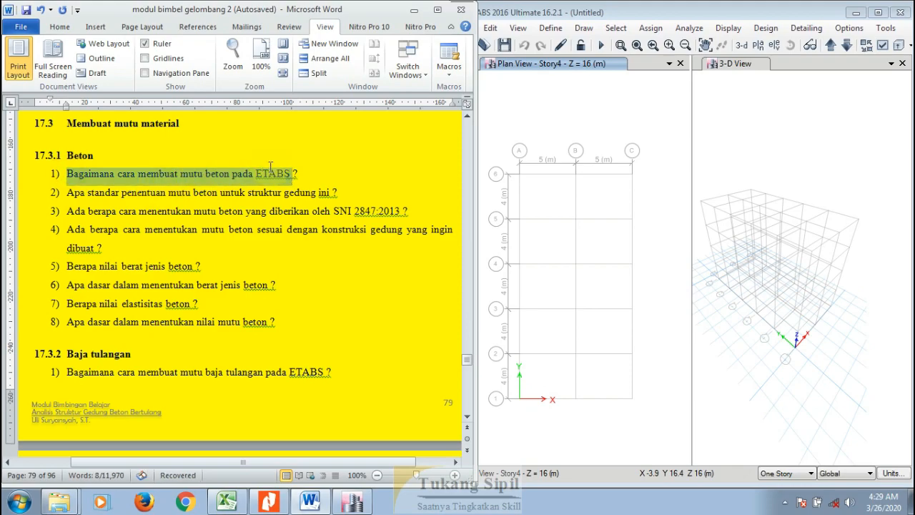
left_click(528, 84)
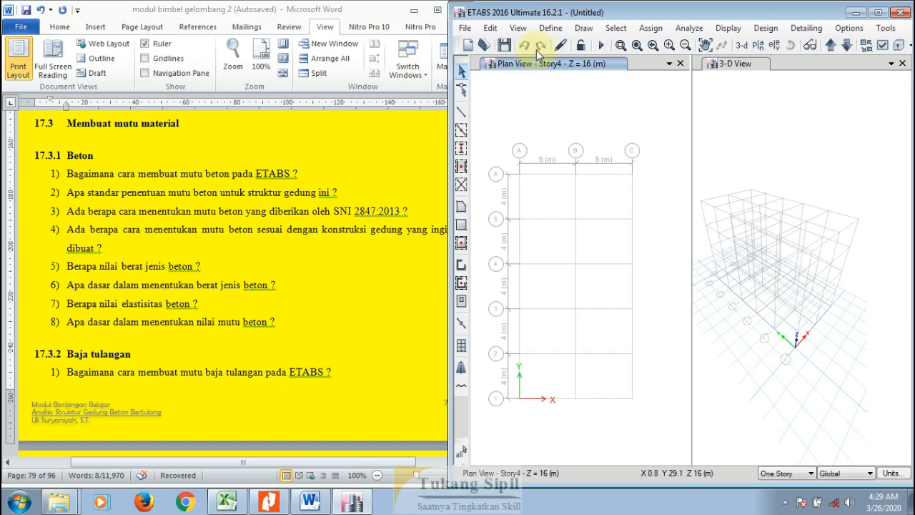
left_click(550, 29)
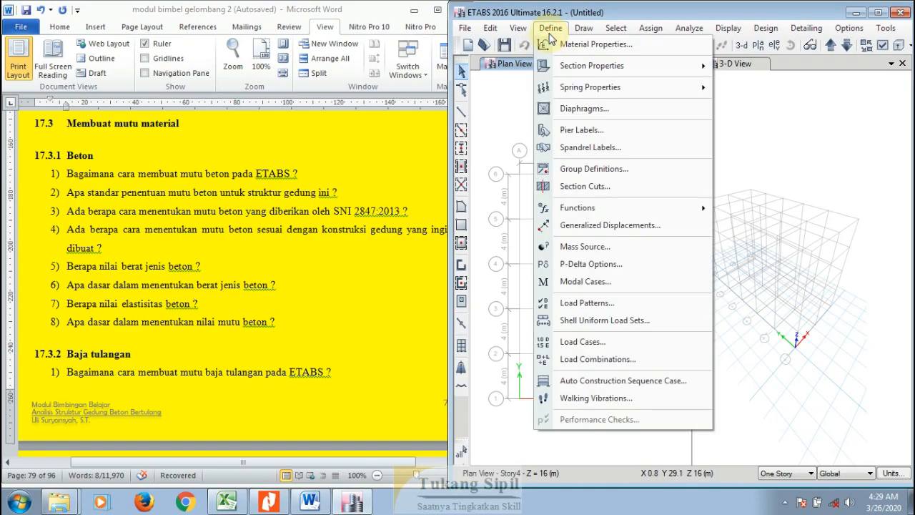
left_click(565, 45)
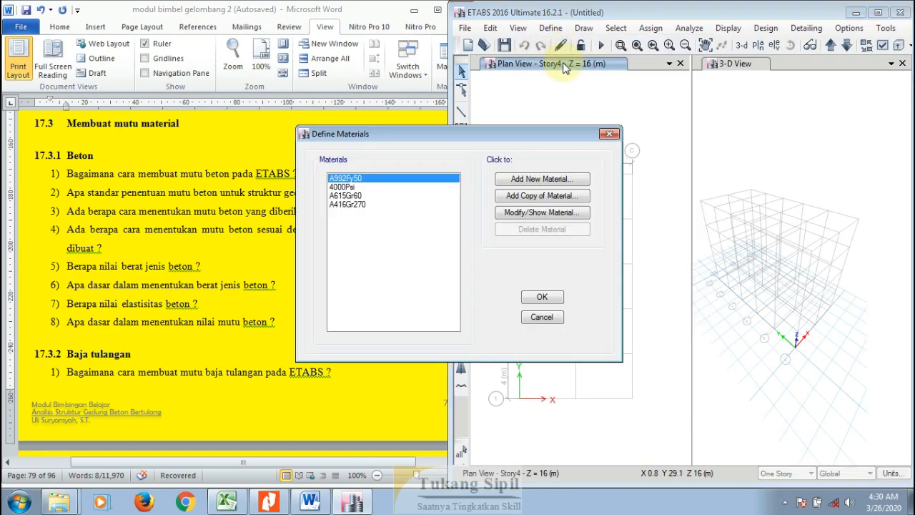
left_click(541, 181)
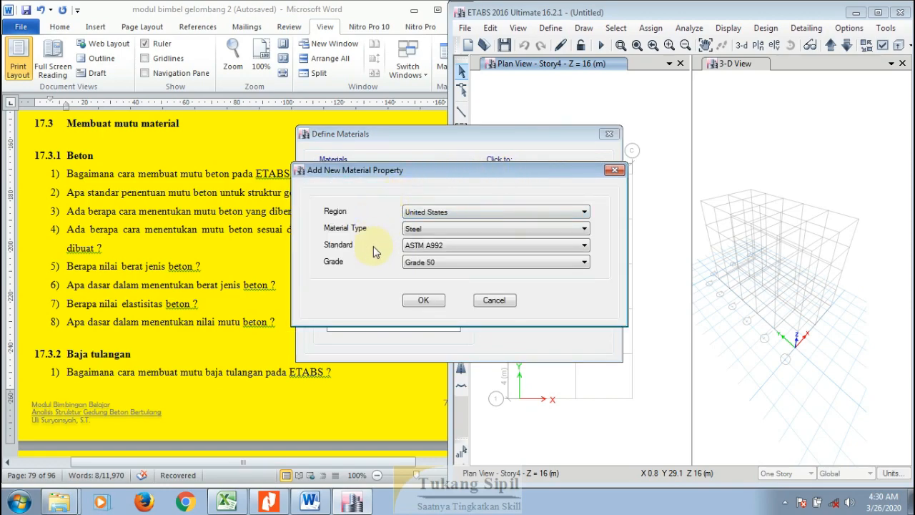
left_click(505, 302)
left_click(543, 317)
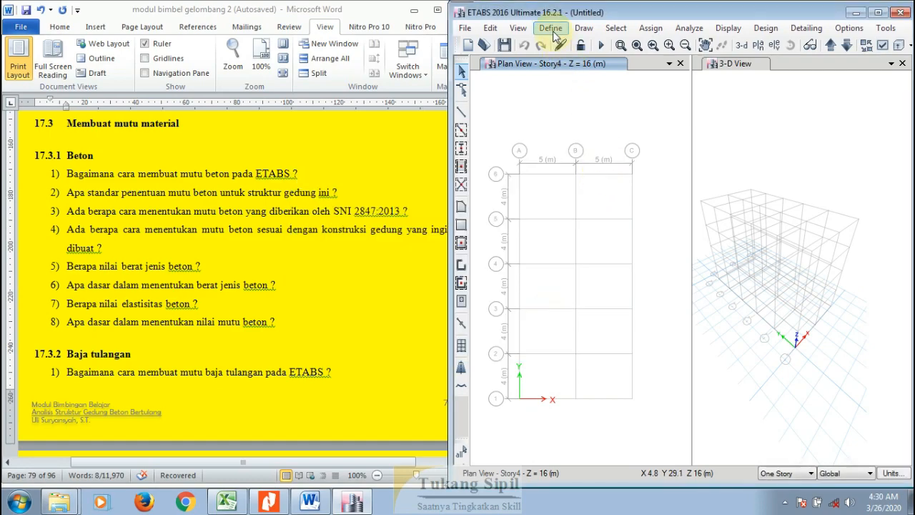
Open the material definitions and start adding a new material, moving both dialogs clear of the Word text.
left_click(552, 30)
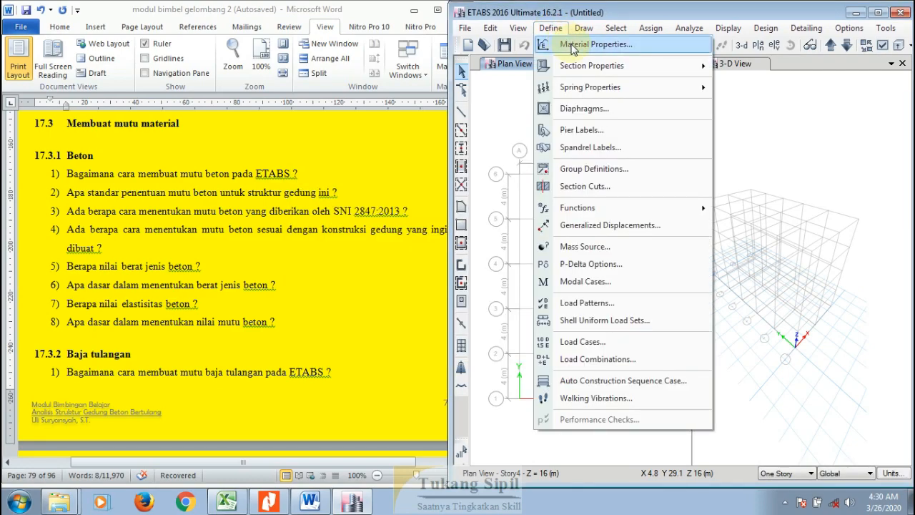
left_click(572, 46)
left_click_drag(516, 138, 740, 108)
left_click(743, 150)
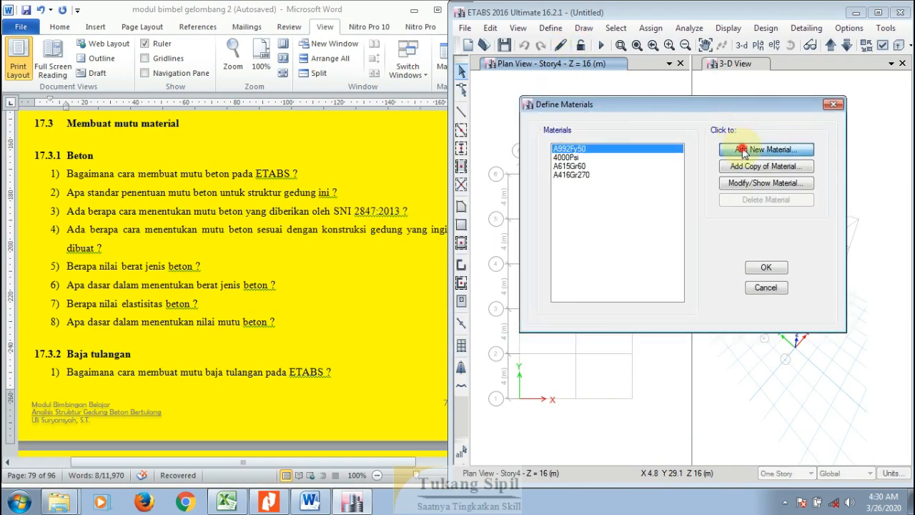
left_click_drag(476, 167, 673, 139)
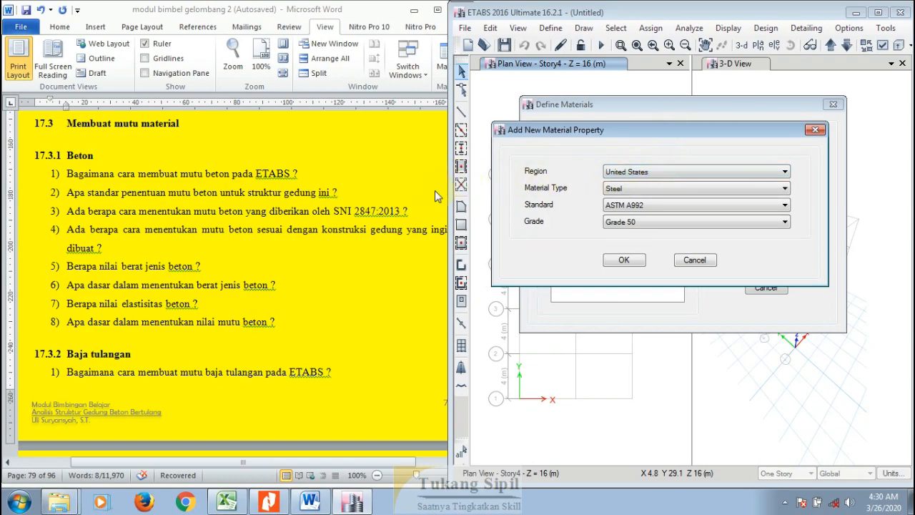
Highlight question 2 about the concrete grade standard in the Word document and return to the new material dialog.
left_click(70, 194)
left_click_drag(69, 194, 340, 199)
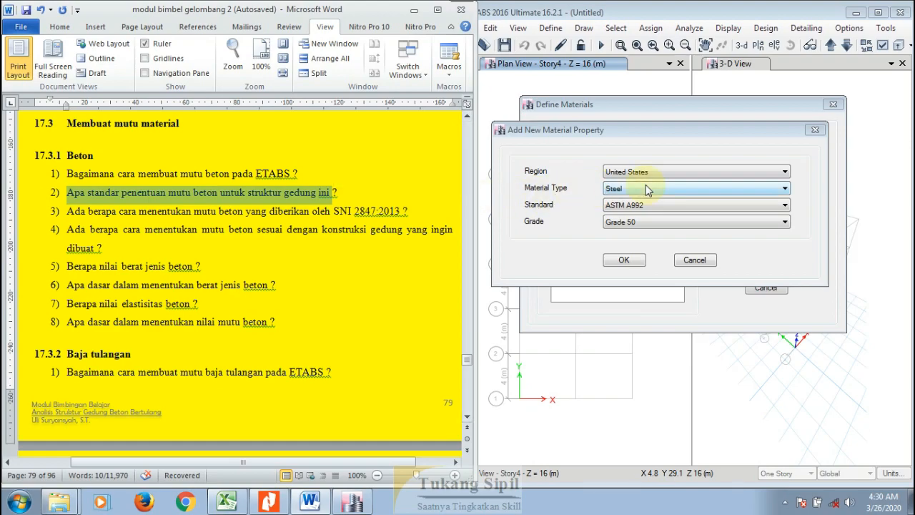
left_click(632, 130)
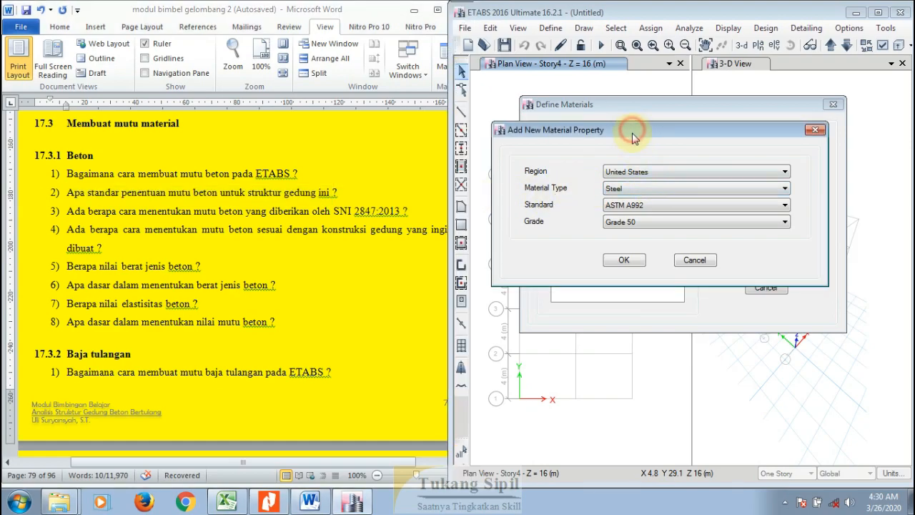
Set the new material's type to Concrete with the United States region kept.
left_click(635, 197)
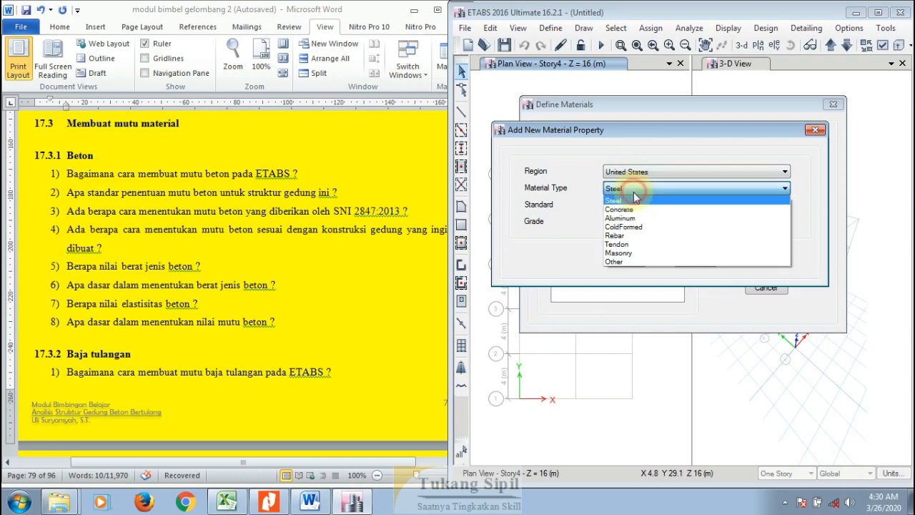
left_click(635, 208)
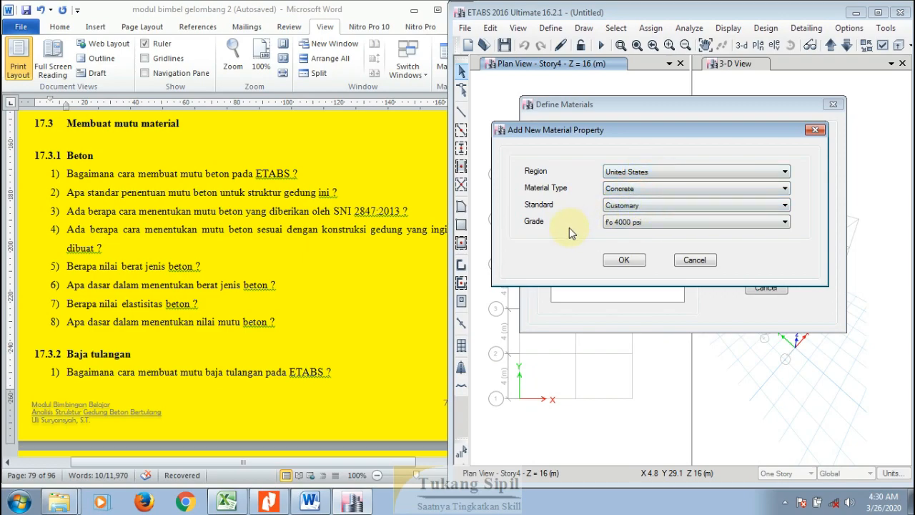
left_click(624, 225)
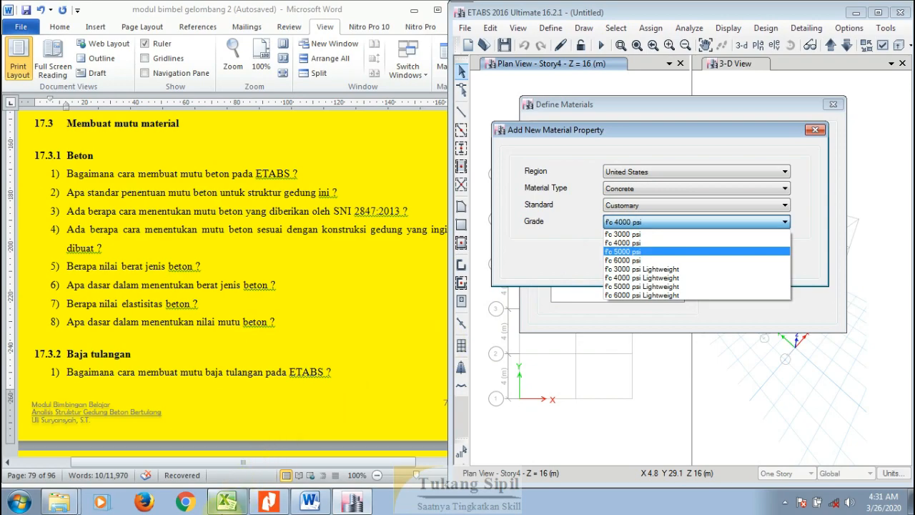
Switch to the Excel workbook and review the concrete strength, density and elasticity under "3. Mutu bahan".
mouse_move(227, 503)
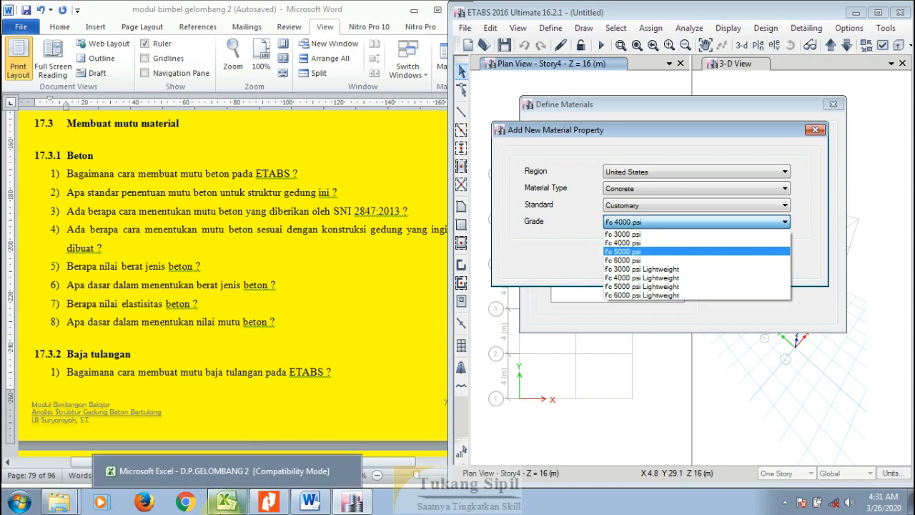
left_click(227, 502)
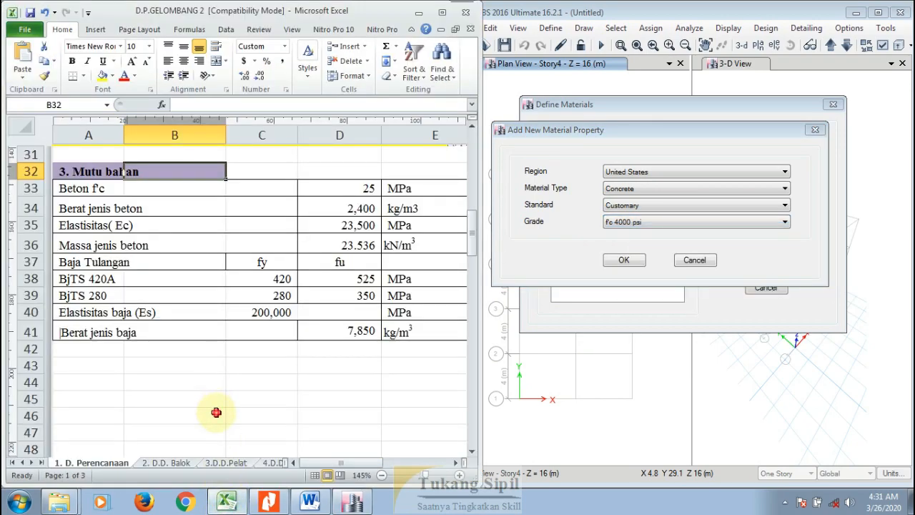
left_click(212, 414)
left_click(76, 188)
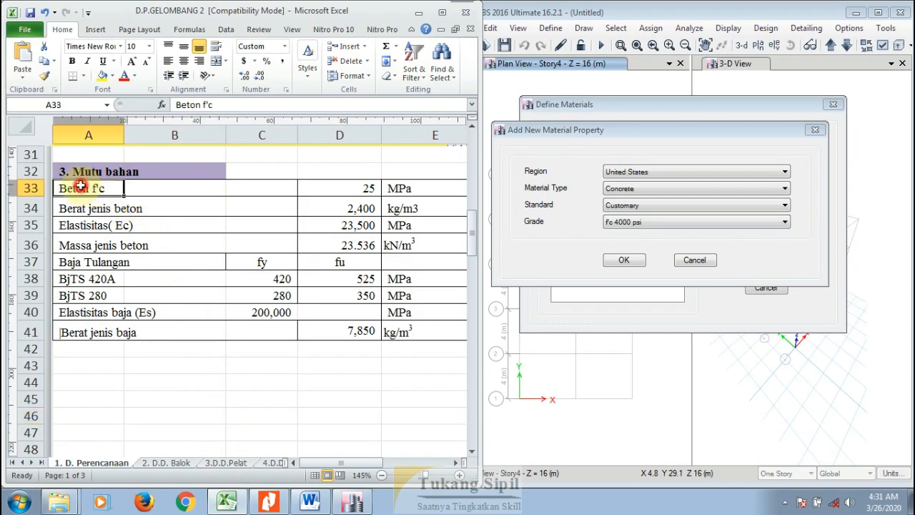
left_click(370, 187)
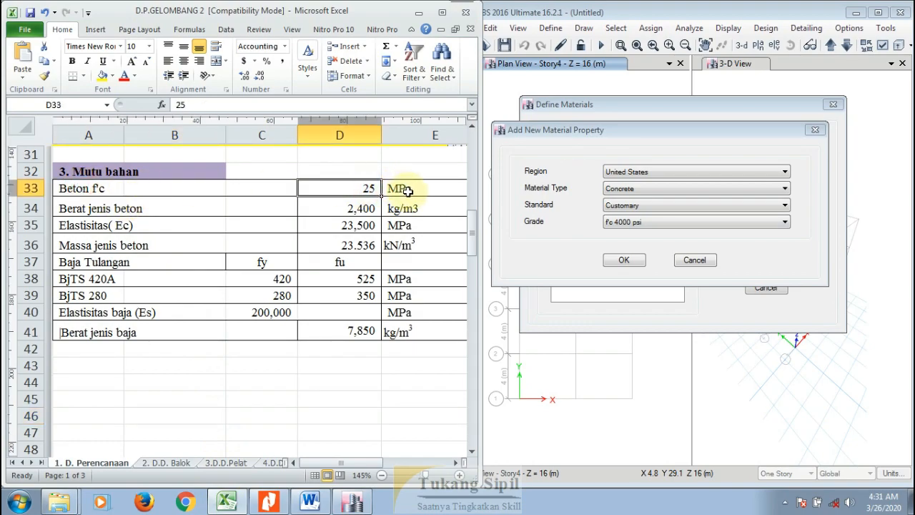
left_click_drag(355, 203, 402, 208)
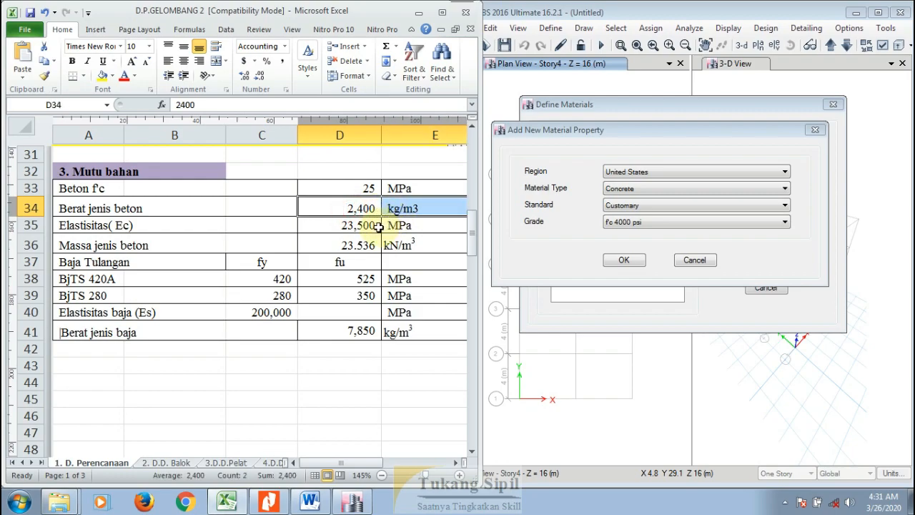
left_click(355, 226)
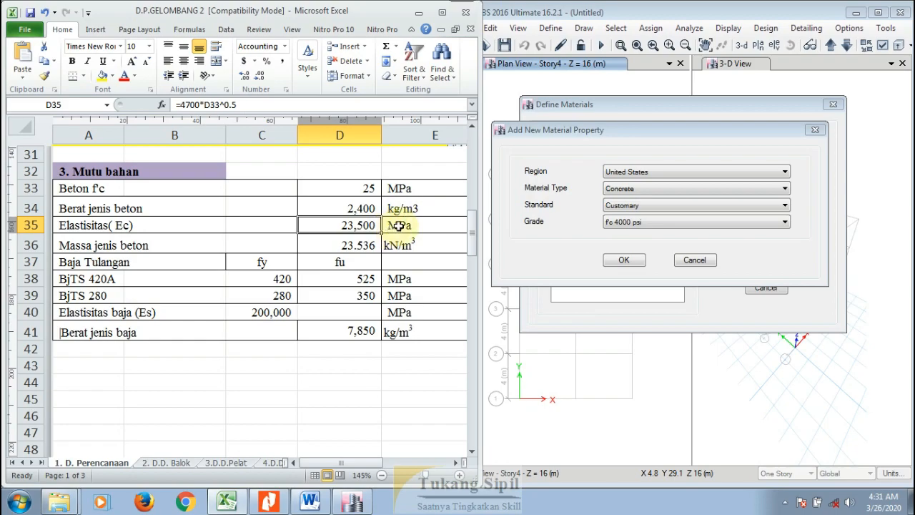
left_click(373, 382)
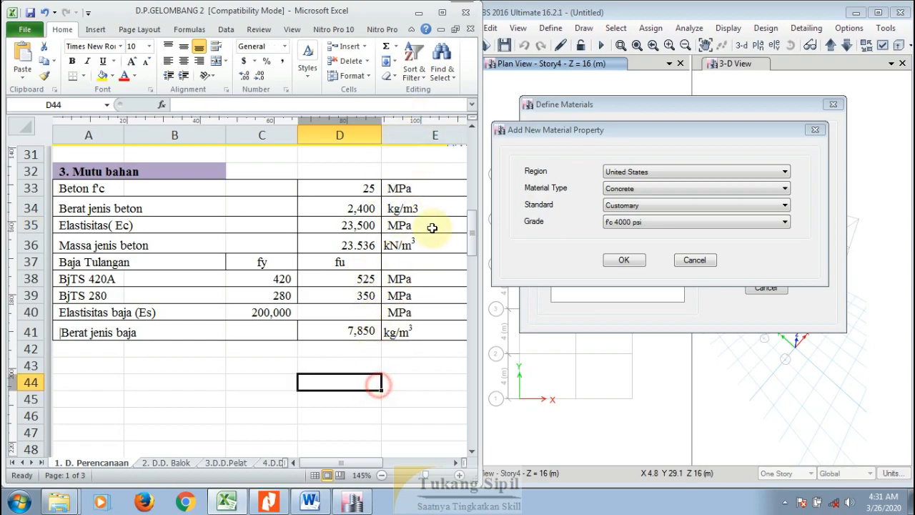
left_click(419, 12)
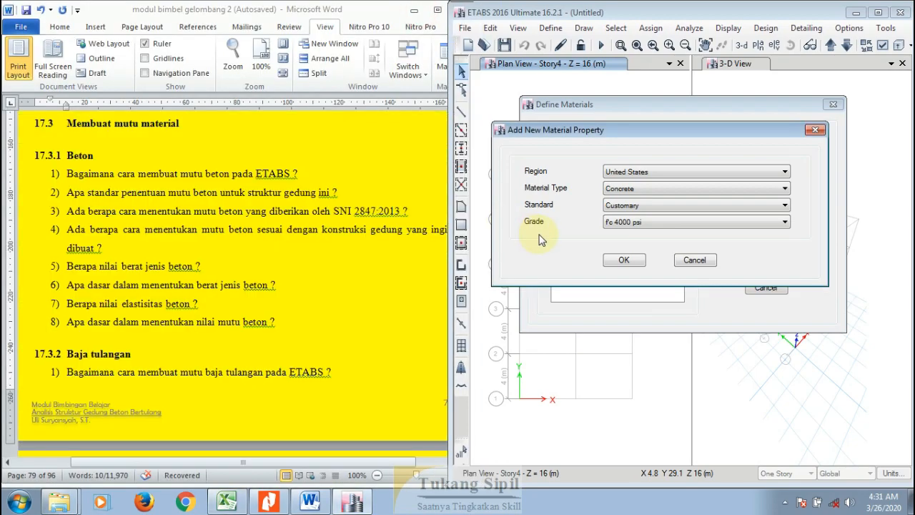
Choose the f'c 3000 psi grade for the new concrete and confirm to open its property data.
left_click(629, 224)
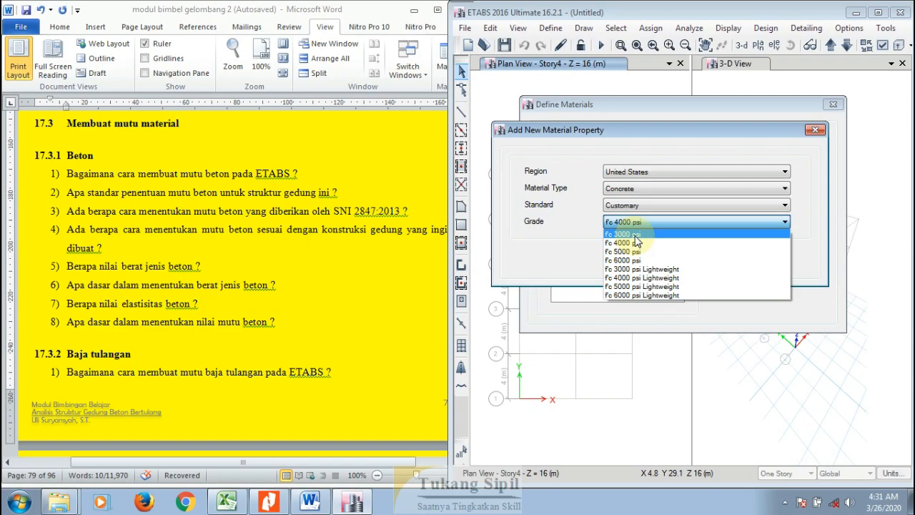
left_click(622, 235)
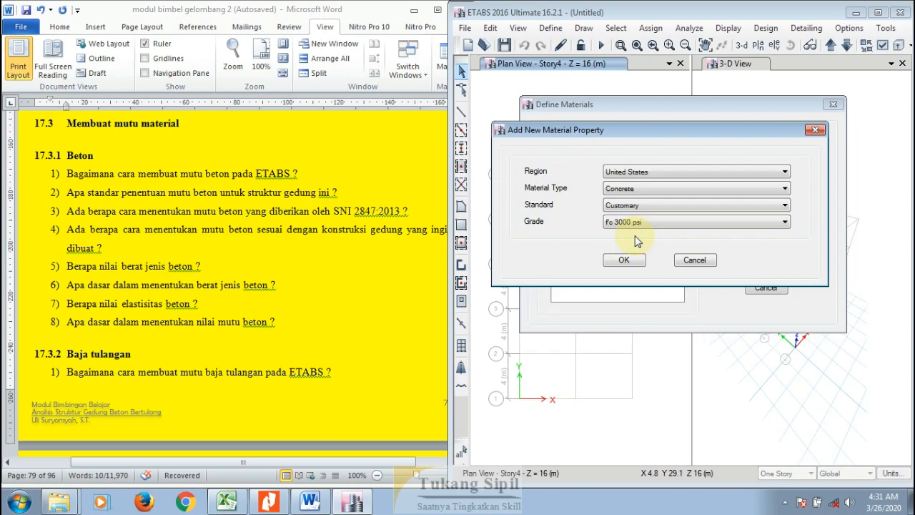
left_click(638, 260)
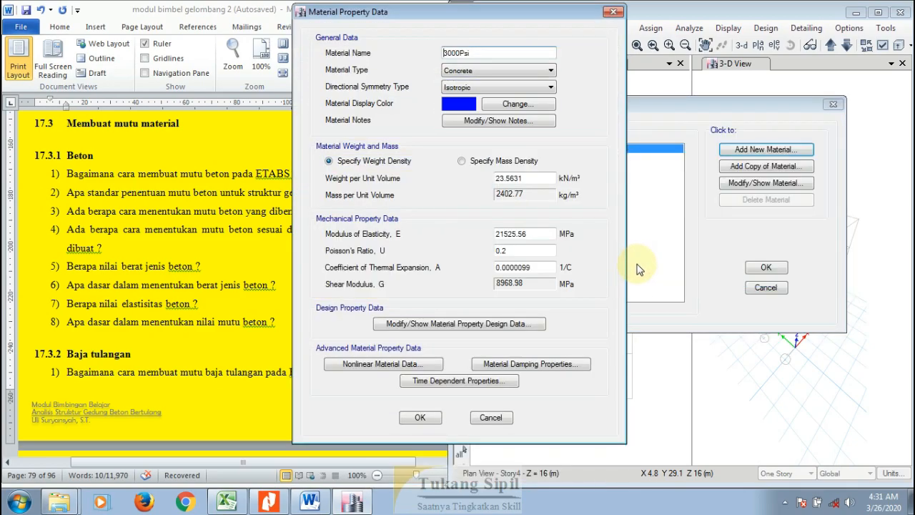
Rename the new concrete material as BETON 25 MPa, keeping its type as Concrete.
left_click_drag(492, 13, 669, 16)
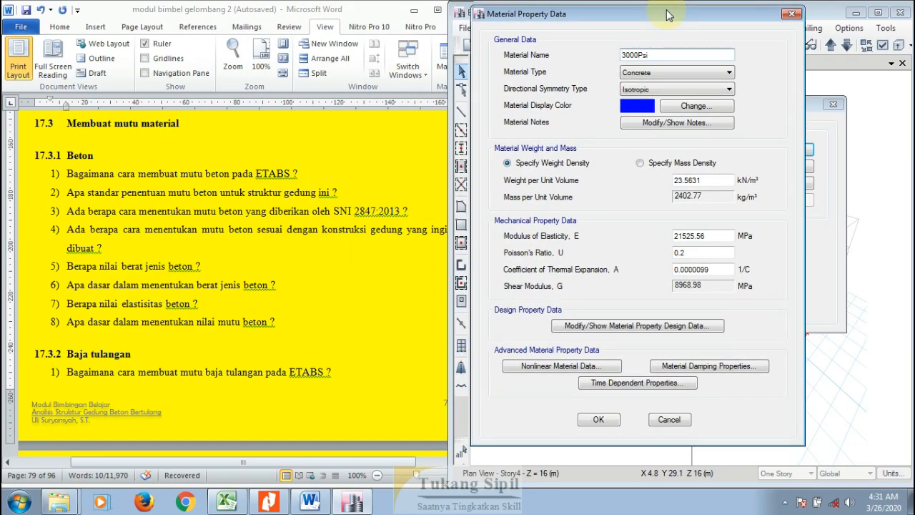
key("Delete")
key("Delete")
key("Delete")
key("Delete")
key("Delete")
key("Delete")
key("Delete")
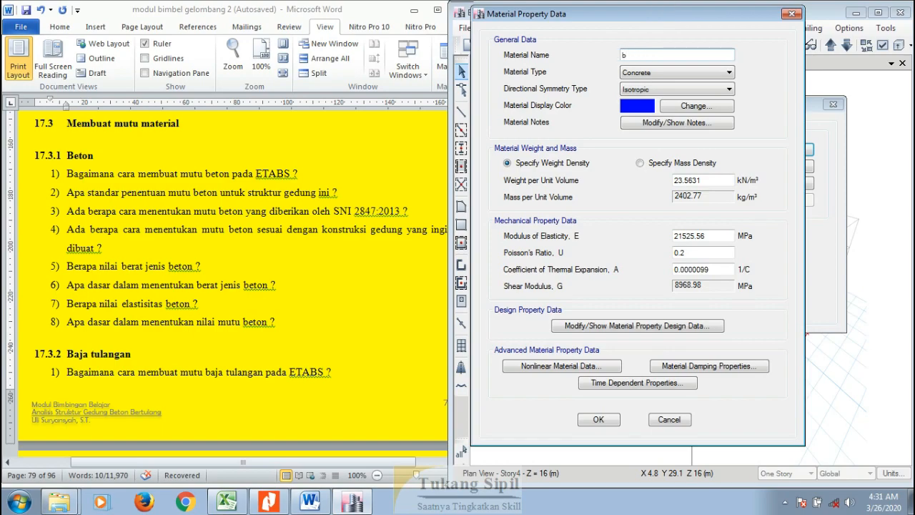
type("BETON 25")
type("MPa")
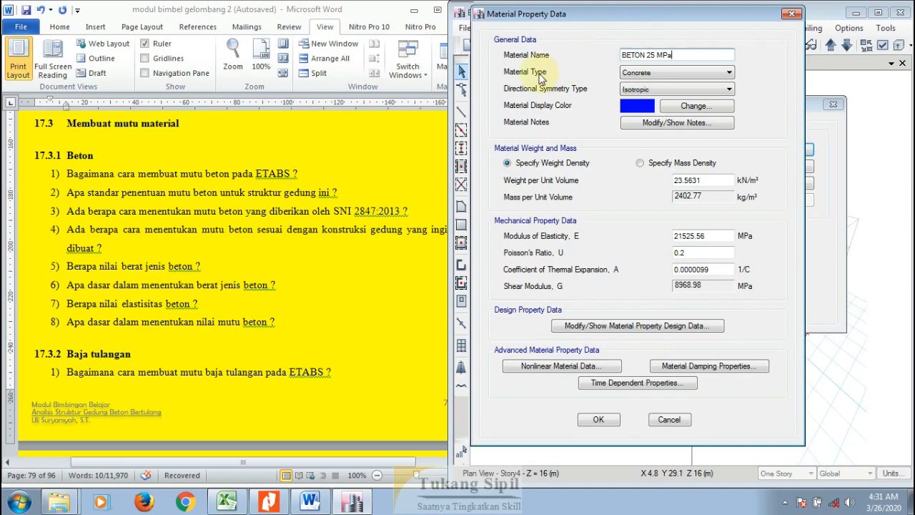
left_click(639, 72)
left_click(639, 72)
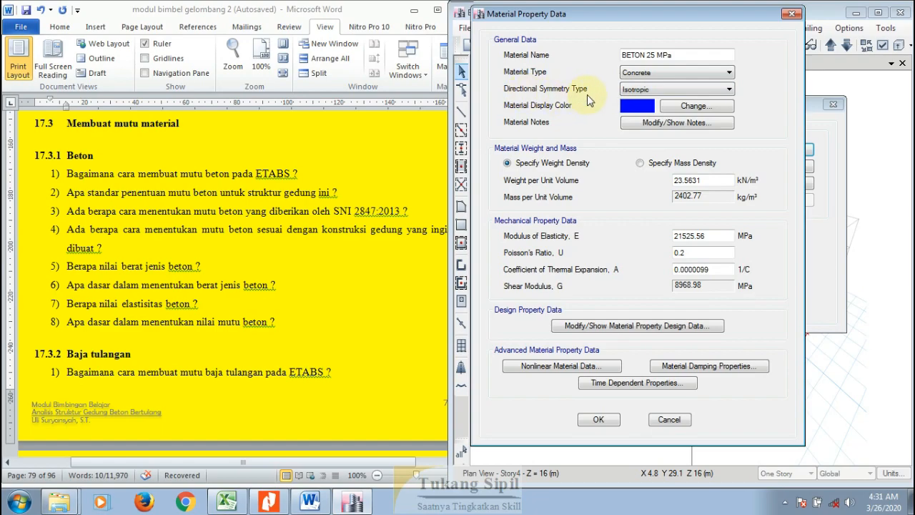
Add the material note "SNI 2847:2013 KATEGORI SRPMK Pasal 21.1.4.2" to the concrete.
left_click(645, 134)
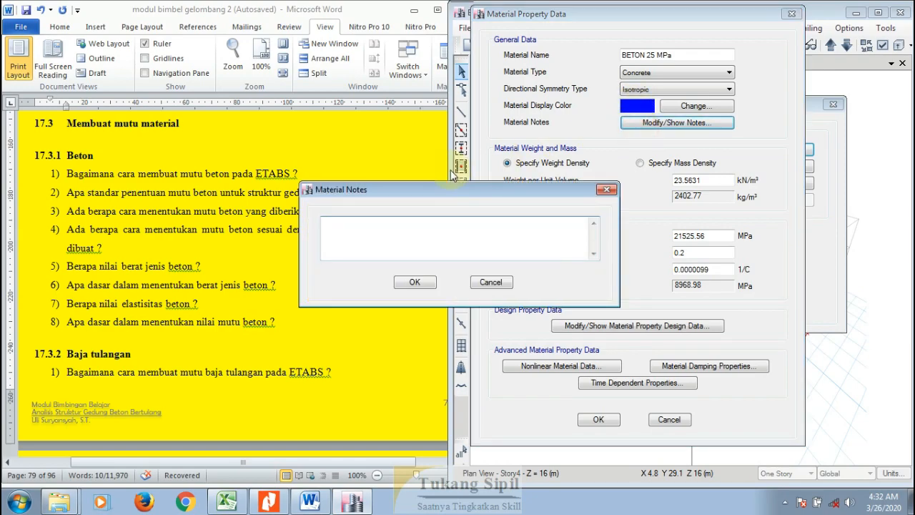
type("SNI 2847:2013")
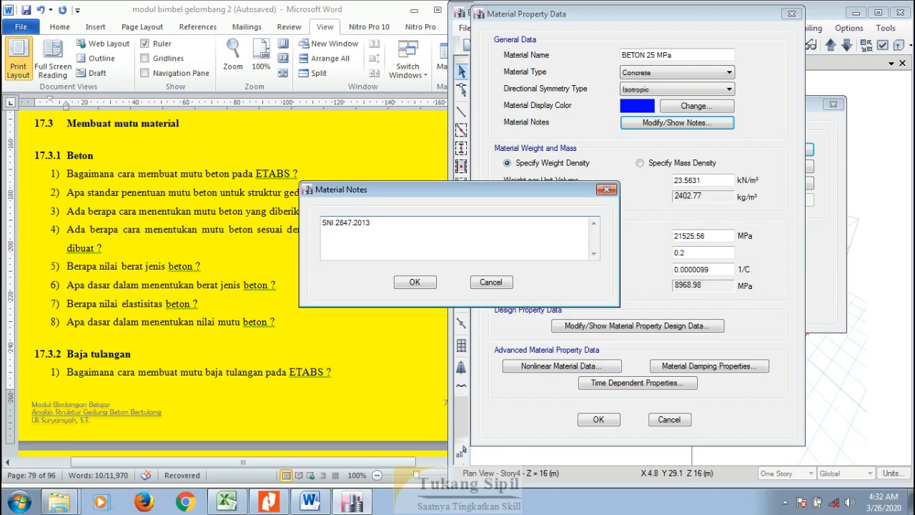
type("KATEGO")
type("RI S")
type("RPMK")
type(" PADA")
key("BackSpace")
key("BackSpace")
key("BackSpace")
type("asa")
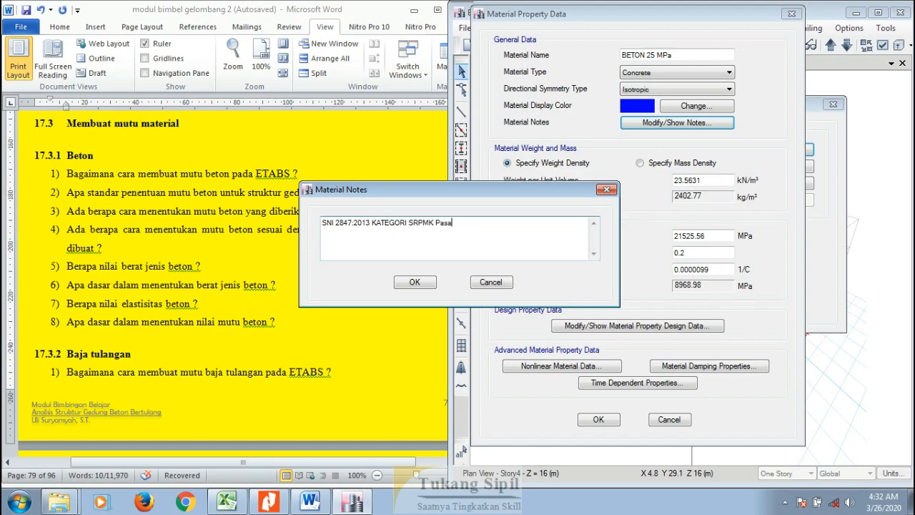
type("l 21.1.4.2")
left_click(413, 283)
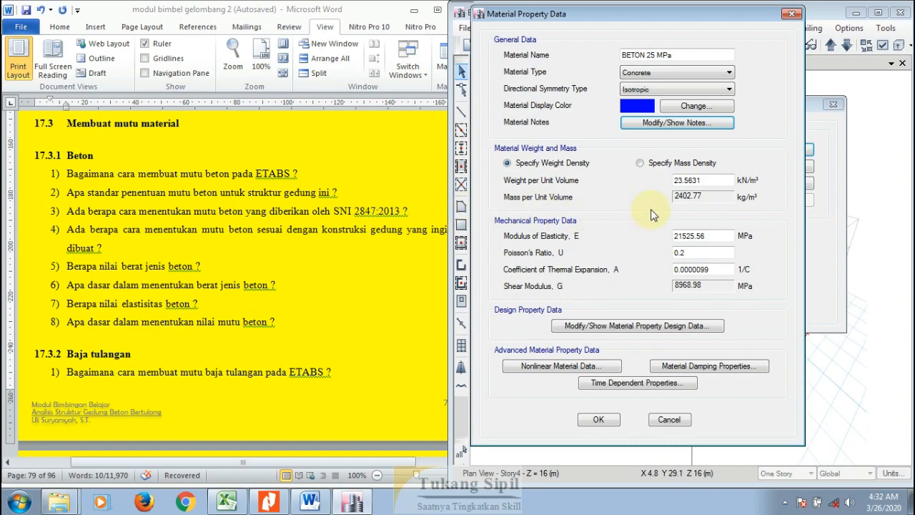
Highlight question 3 about the SNI 2847:2013 ways of determining concrete grade in the Word document.
left_click(113, 212)
left_click_drag(68, 212, 416, 221)
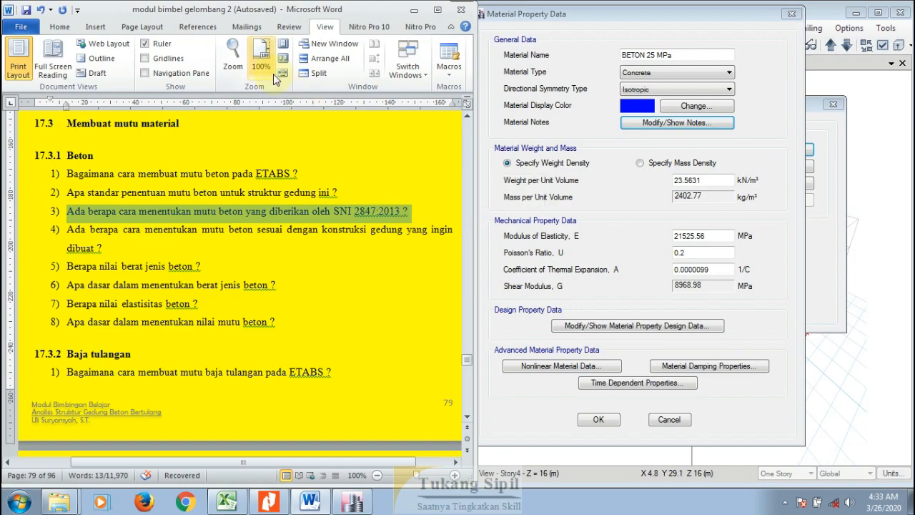
Go to section 2.1 of the Word document and bring Table 2.1 on determining concrete grade into view at full page width.
left_click(147, 73)
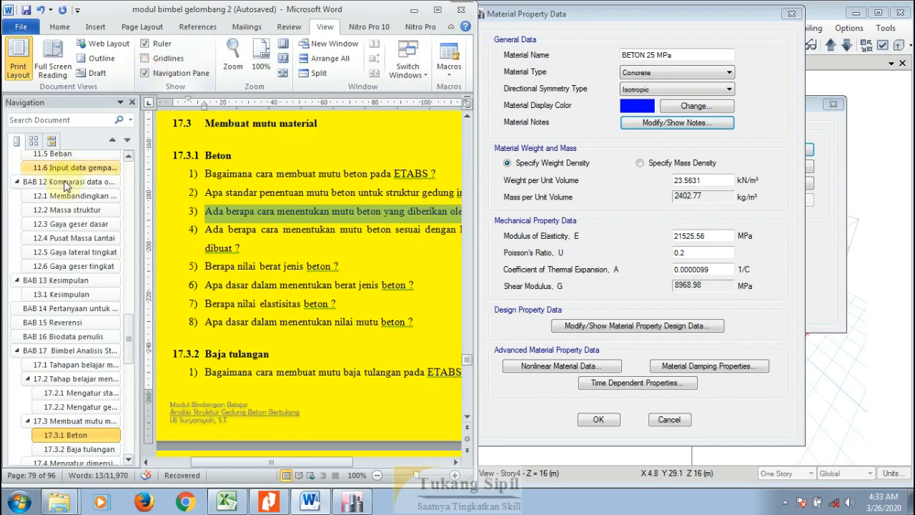
scroll(75, 231, "up", 15)
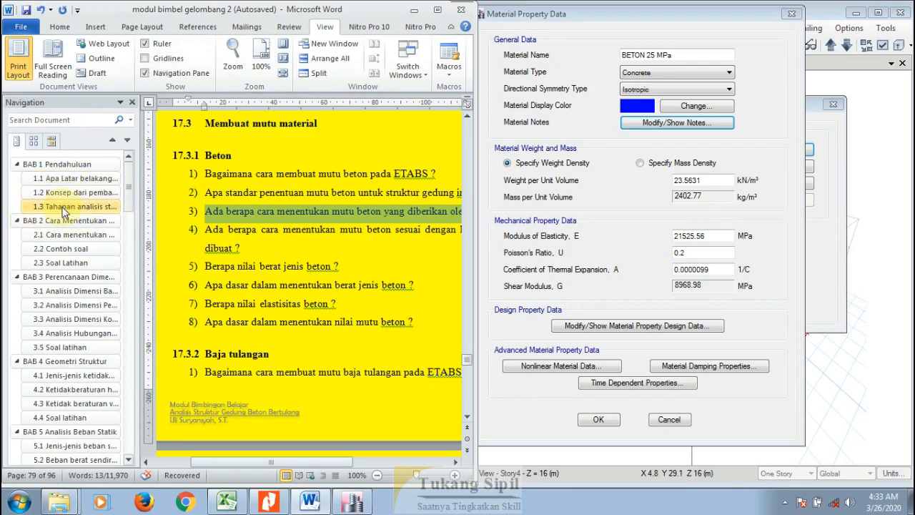
left_click(68, 235)
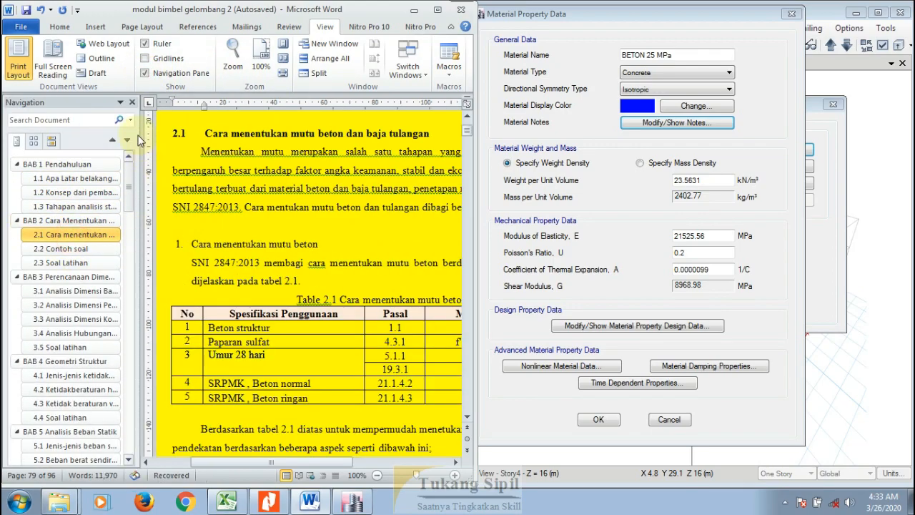
left_click(131, 102)
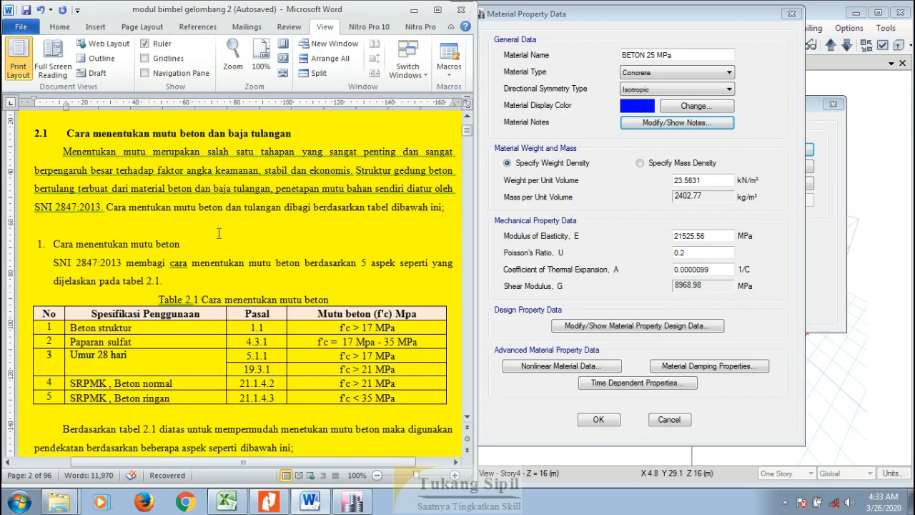
scroll(219, 233, "down", 2)
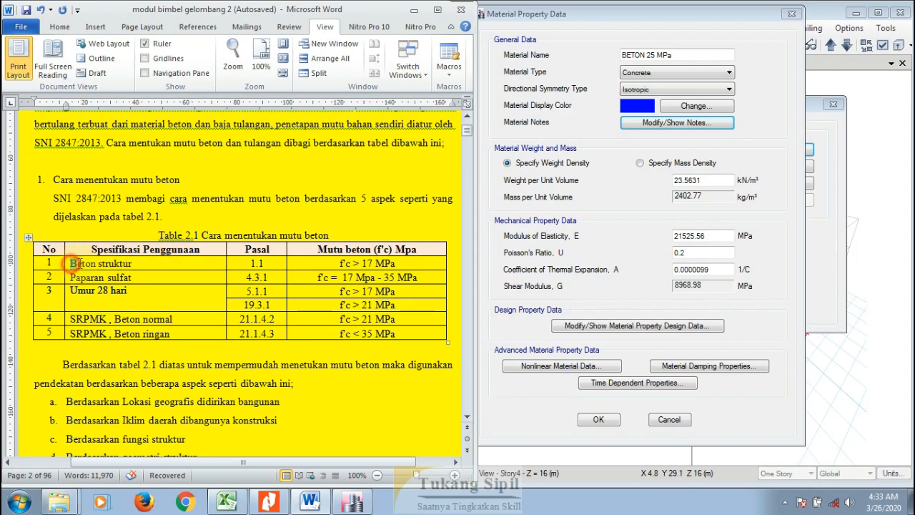
Highlight the entries of the "Beton struktur" and "Paparan sulfat" rows in Table 2.1, including their concrete grades.
left_click_drag(69, 263, 136, 262)
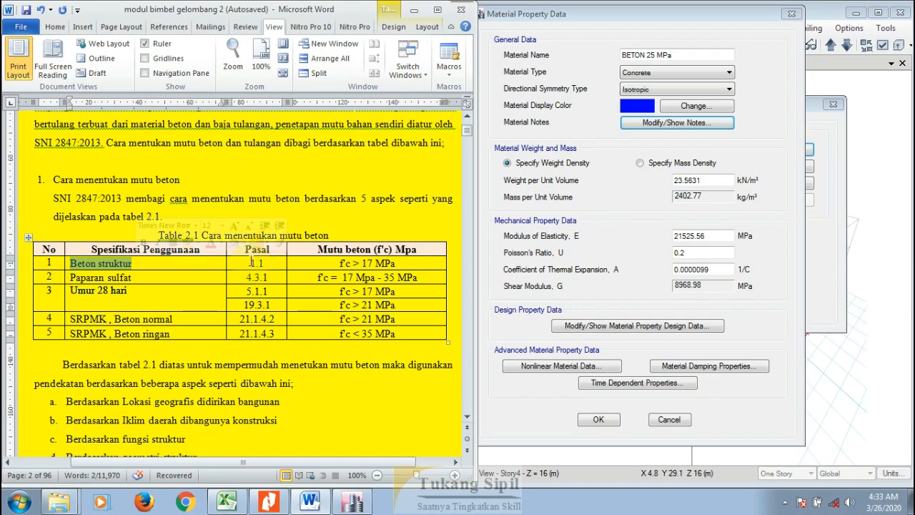
left_click(353, 263)
left_click_drag(353, 263, 395, 264)
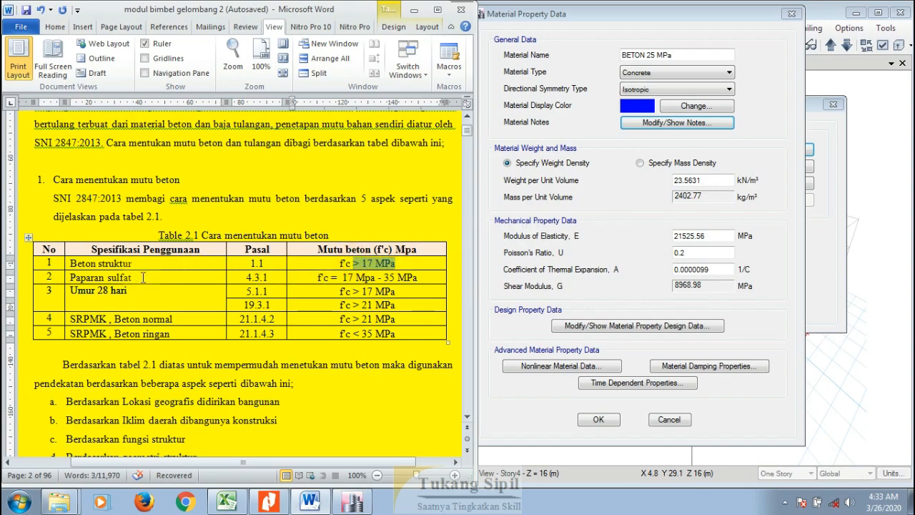
left_click_drag(70, 278, 125, 278)
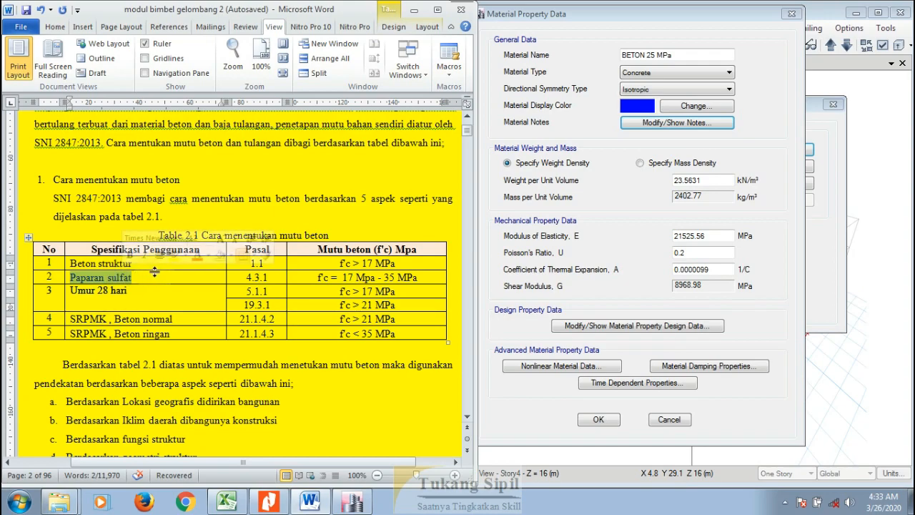
left_click_drag(247, 277, 254, 277)
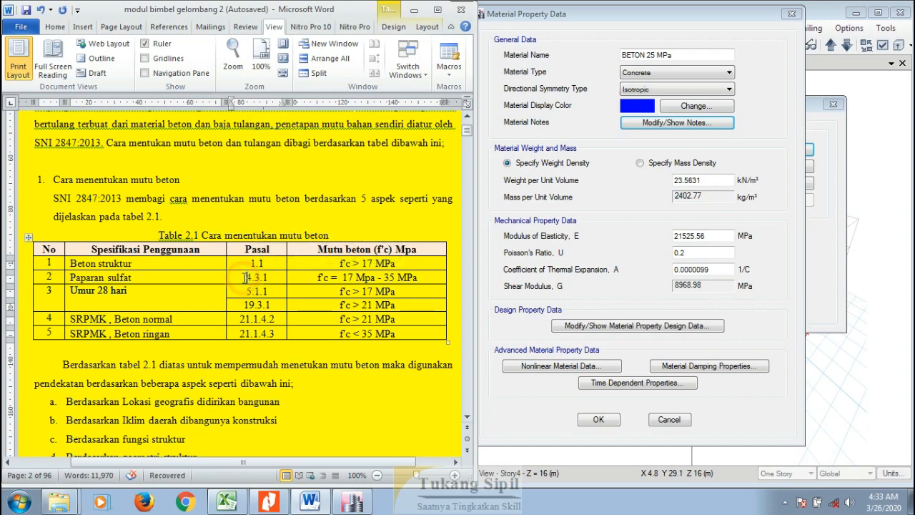
left_click_drag(246, 278, 283, 277)
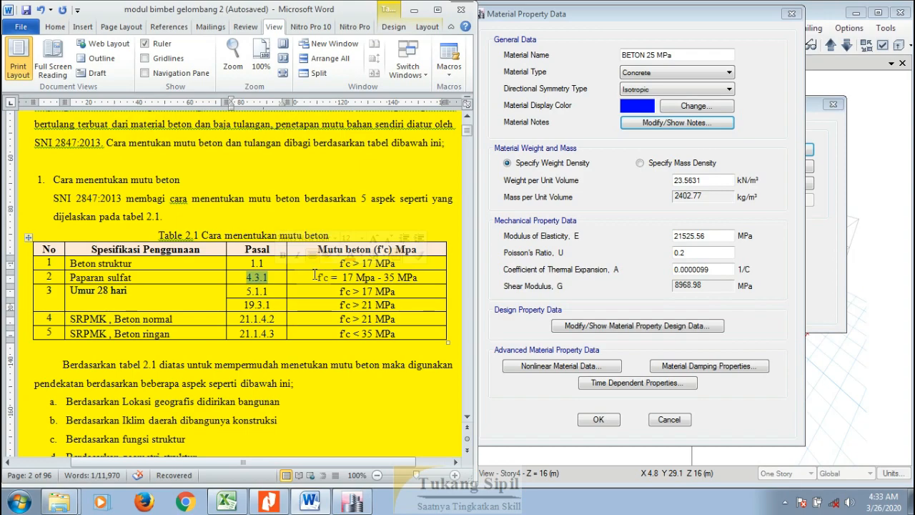
left_click_drag(315, 276, 401, 280)
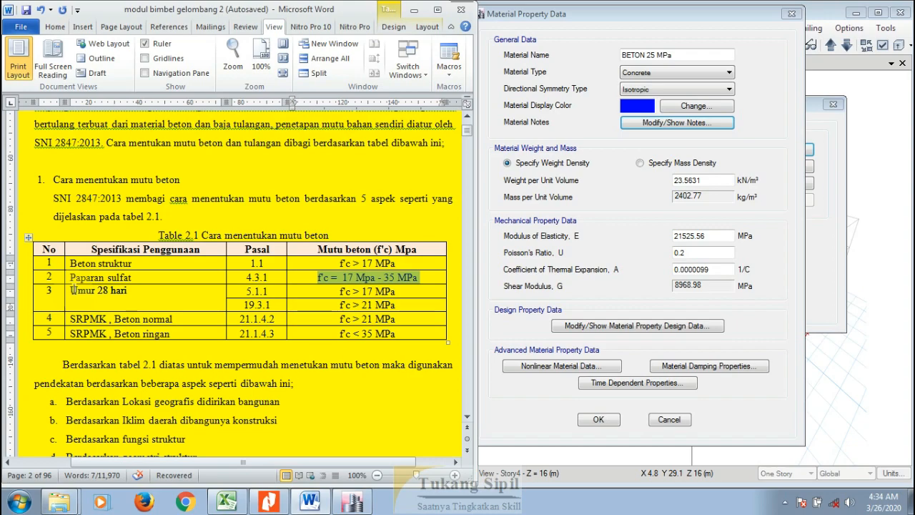
Highlight the "Umur 28 hari" entry in Table 2.1 with clauses 5.1.1 and 19.3.1 and the latter's concrete grade.
left_click_drag(72, 290, 199, 287)
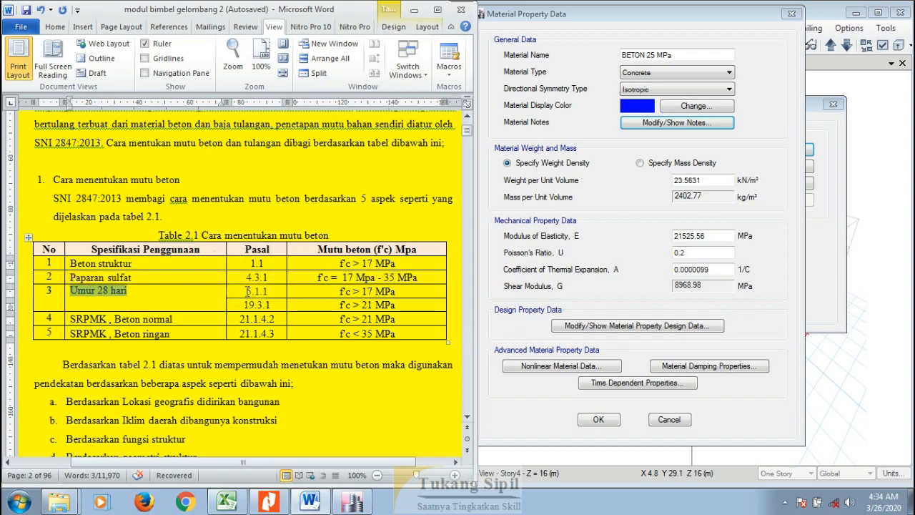
left_click_drag(249, 291, 268, 295)
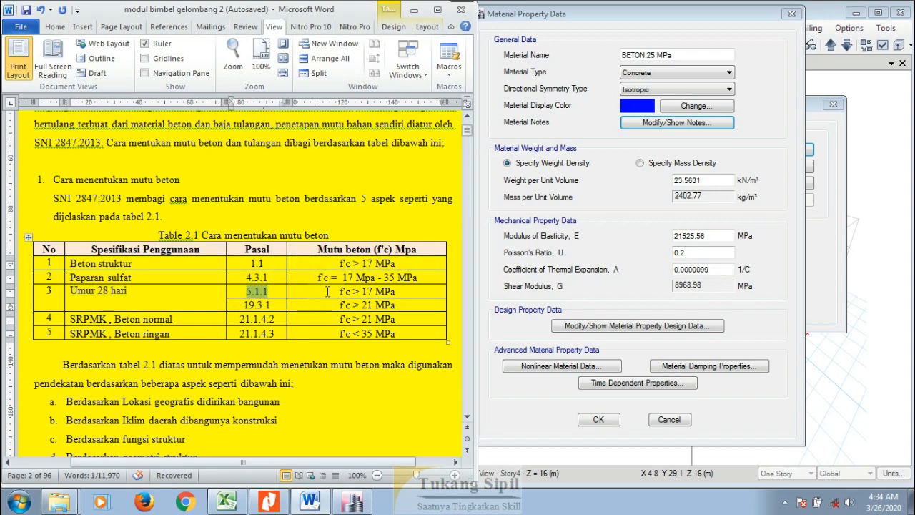
left_click(243, 306)
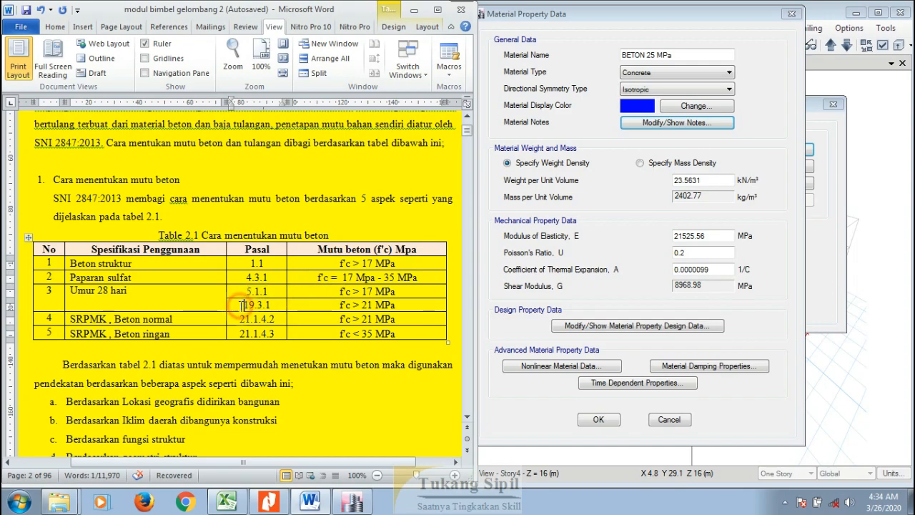
left_click_drag(243, 306, 280, 306)
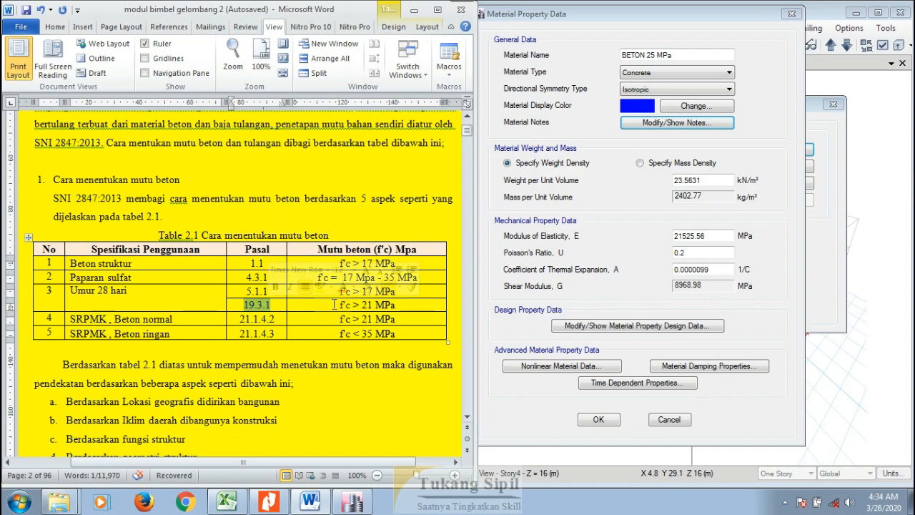
left_click_drag(339, 305, 401, 306)
Point out the "SRPMK, Beton normal" row in Table 2.1, marking the concrete type, clause 21.1.4.2 and required grade.
scroll(402, 306, "down", 2)
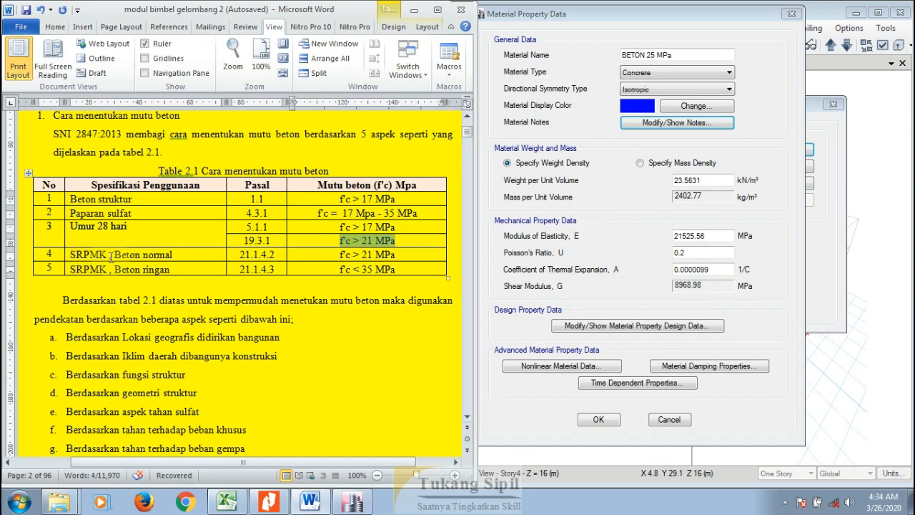
left_click(66, 254)
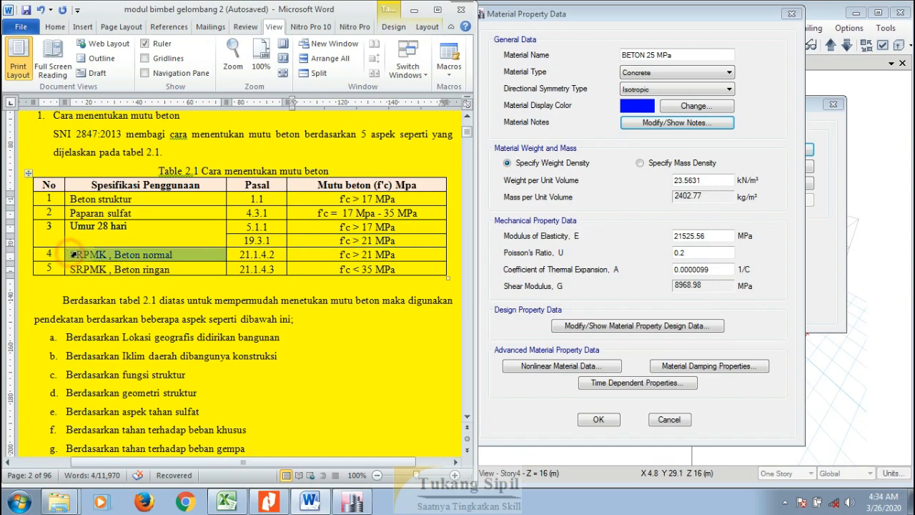
left_click(113, 255)
left_click_drag(112, 254, 173, 255)
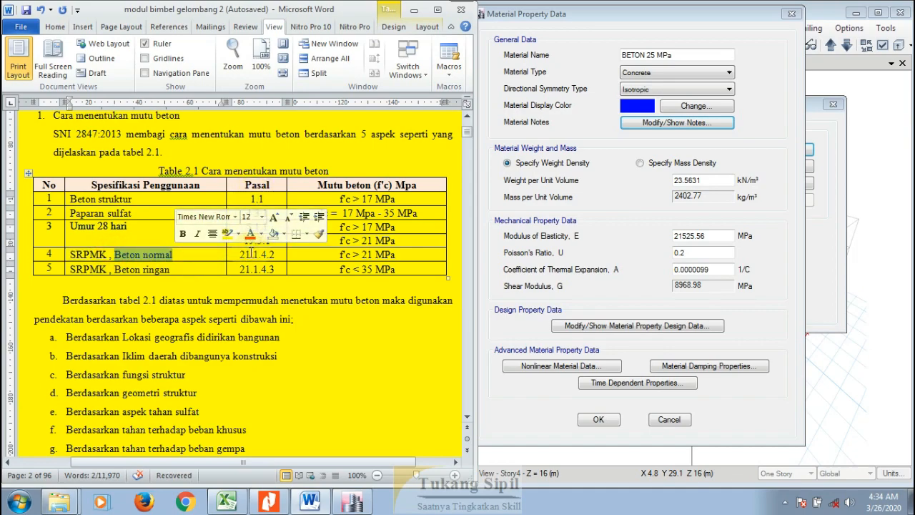
left_click(251, 255)
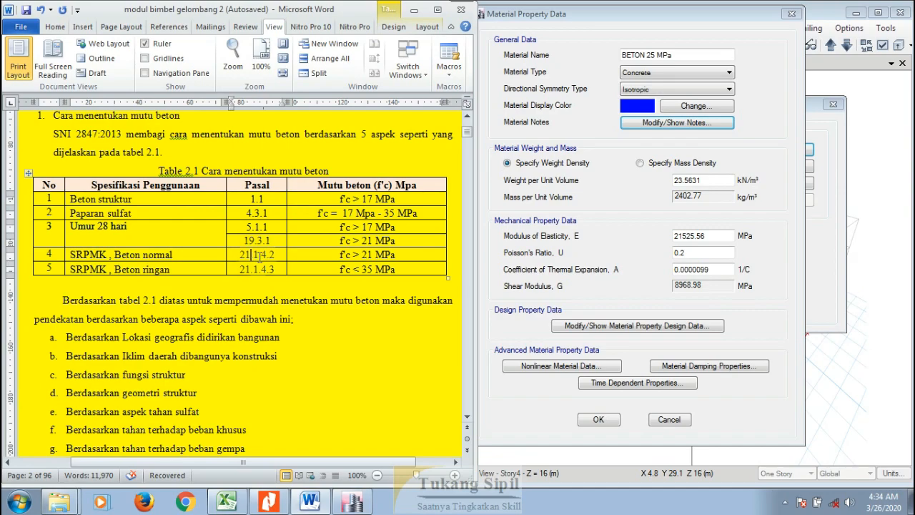
left_click(277, 257)
left_click_drag(338, 255, 408, 256)
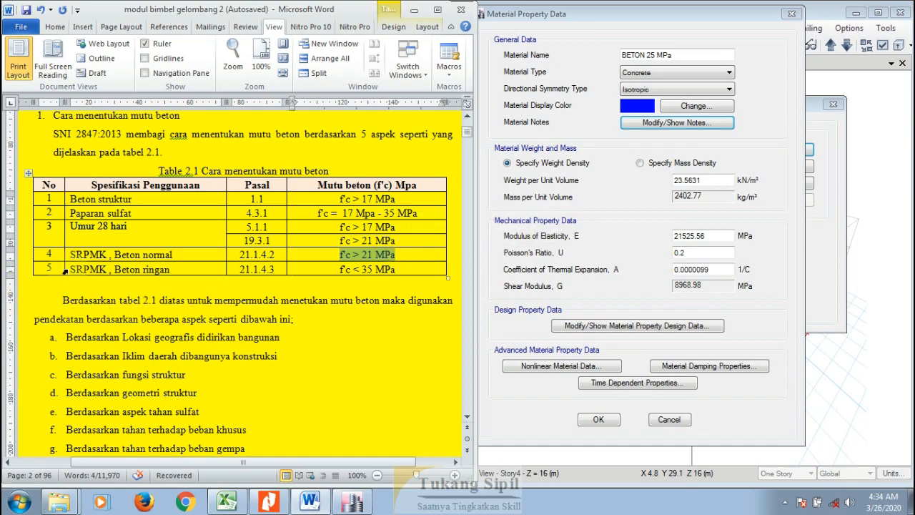
Highlight the concrete type, clause 21.1.4.3 and grade limit in the "SRPMK, Beton ringan" row of Table 2.1.
left_click(68, 269)
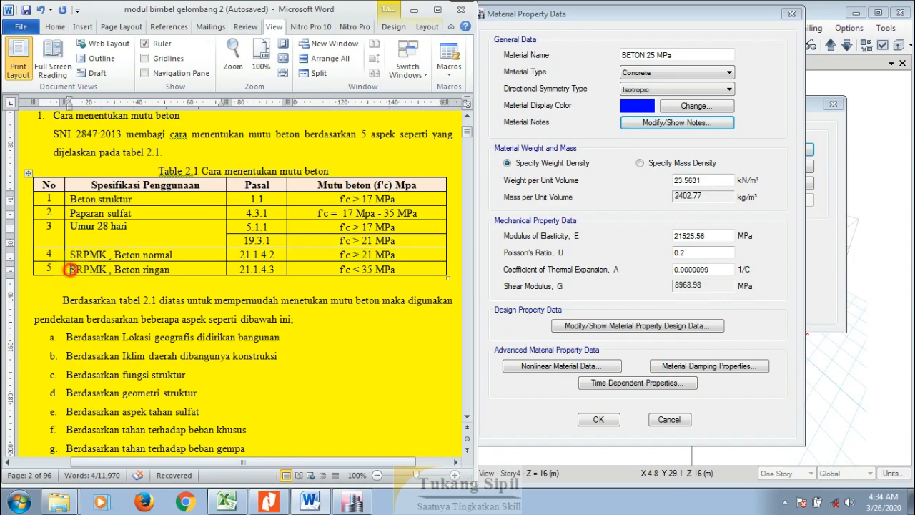
left_click_drag(115, 266, 183, 266)
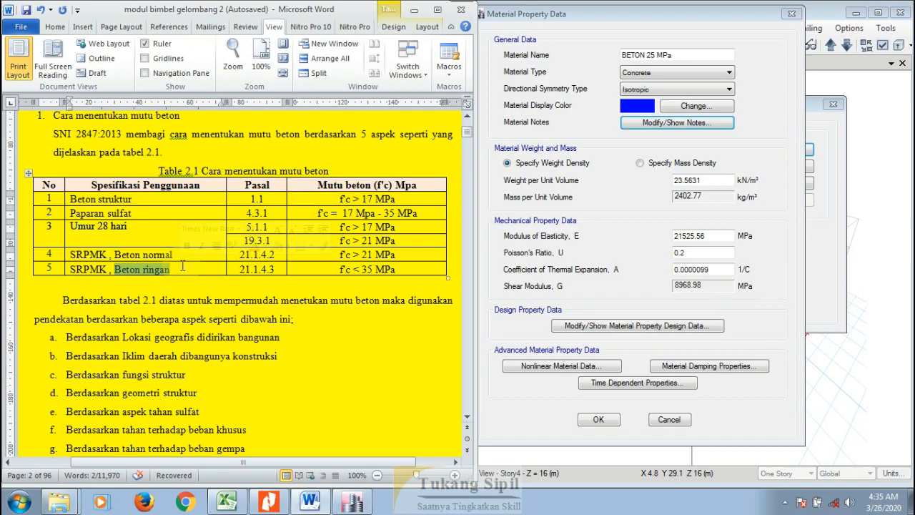
left_click_drag(239, 269, 274, 268)
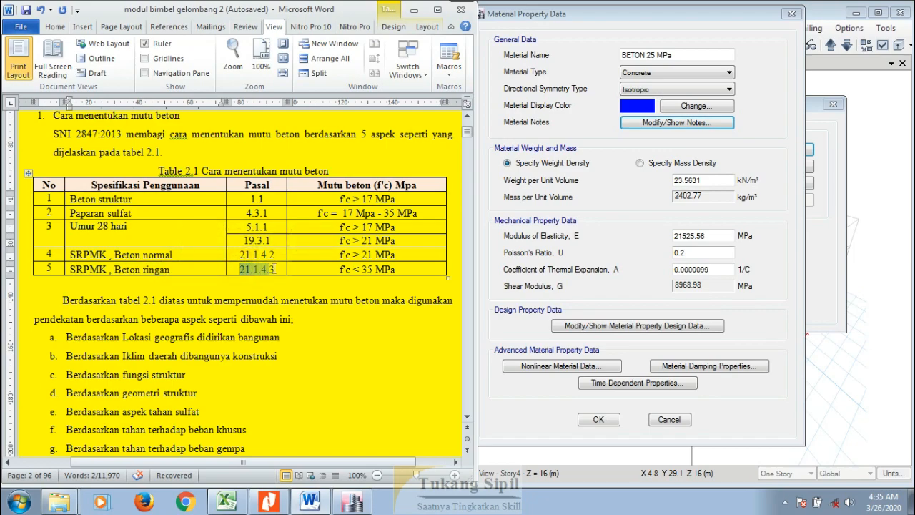
left_click(337, 268)
left_click_drag(338, 268, 395, 269)
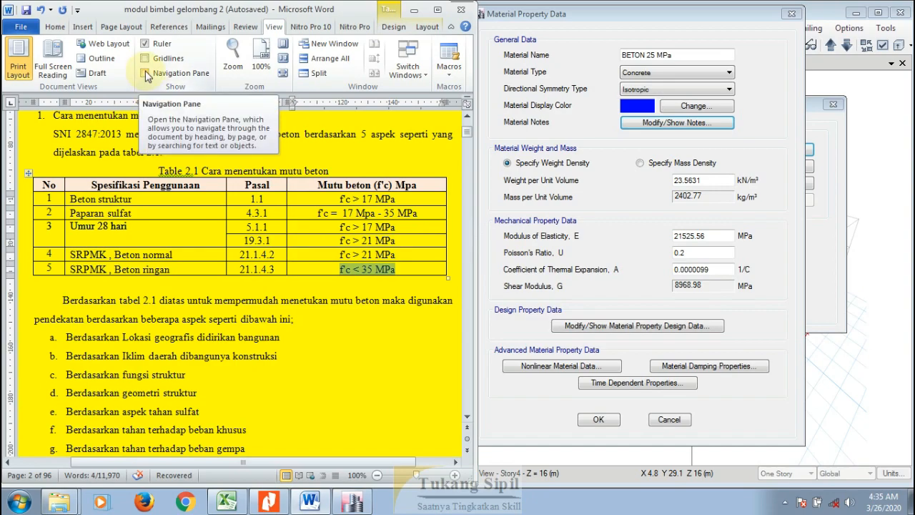
Return to section 17.3.1 Beton and highlight question 4 on determining concrete grade to suit the planned building.
left_click(146, 73)
left_click_drag(129, 190, 147, 364)
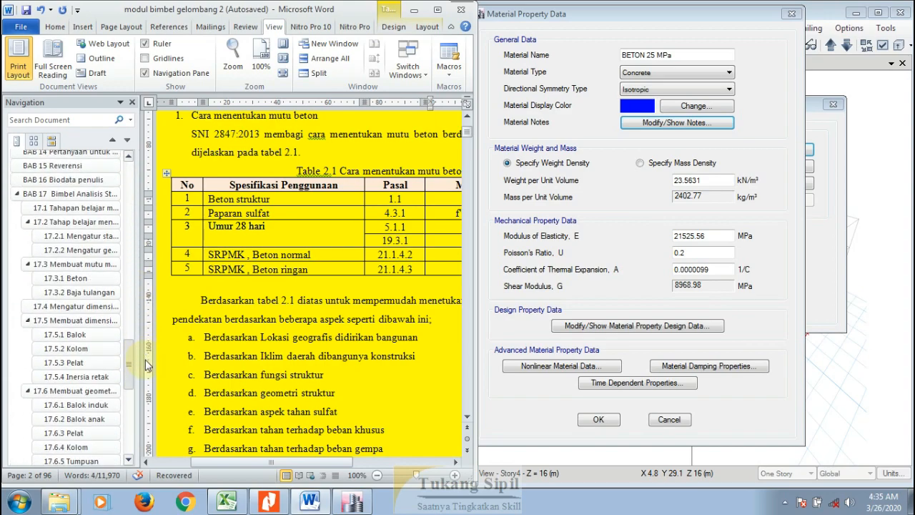
left_click(68, 278)
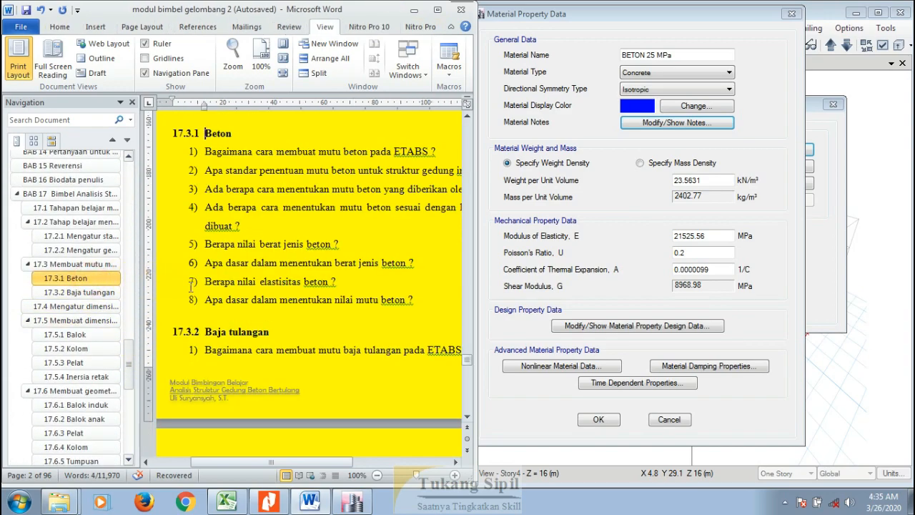
left_click(132, 103)
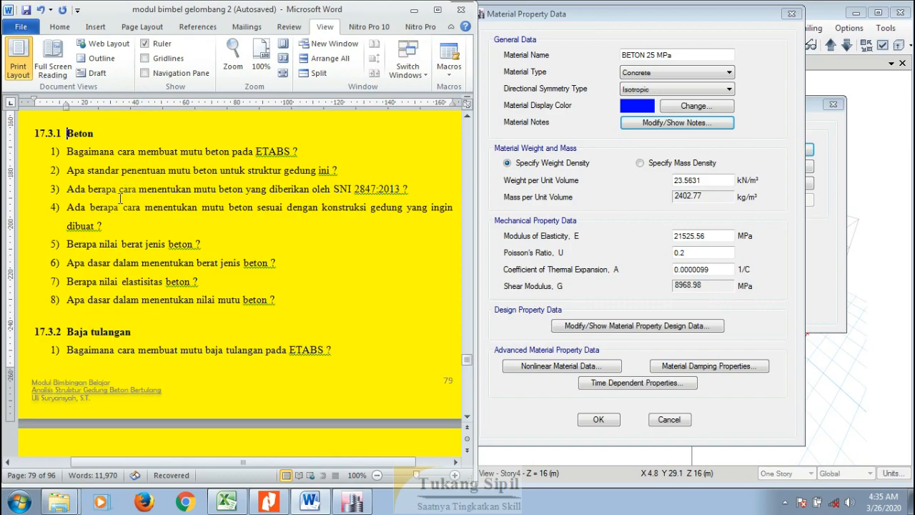
left_click(124, 209)
left_click_drag(70, 207, 169, 229)
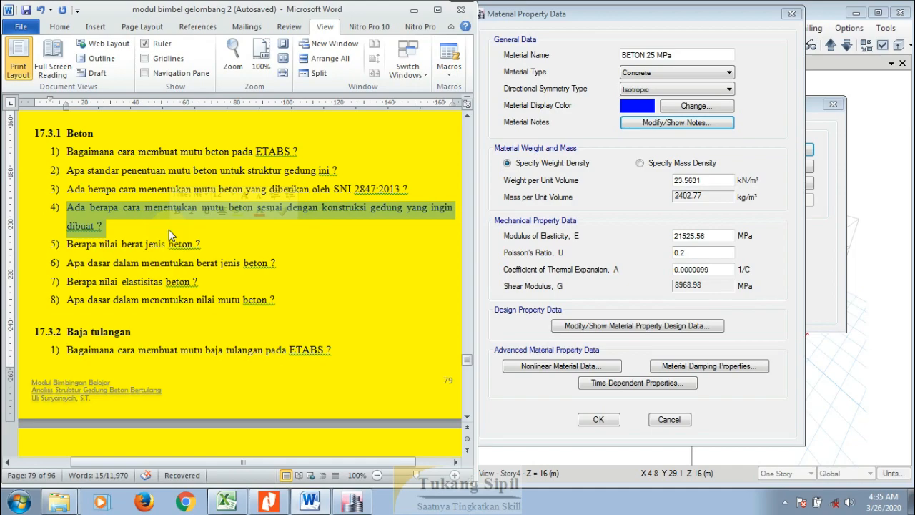
Go back to section 2.1 and show the list of approaches a to g below Table 2.1 at full page width.
left_click(145, 73)
scroll(79, 164, "up", 15)
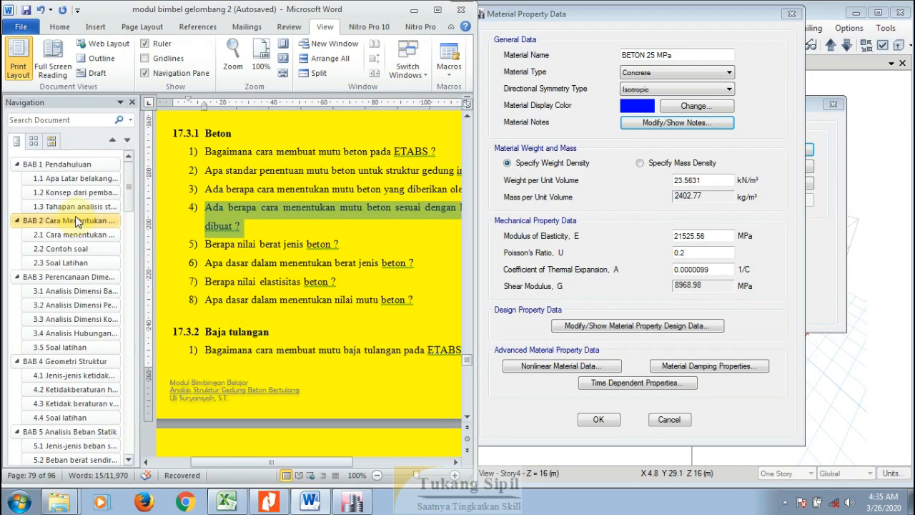
left_click(72, 234)
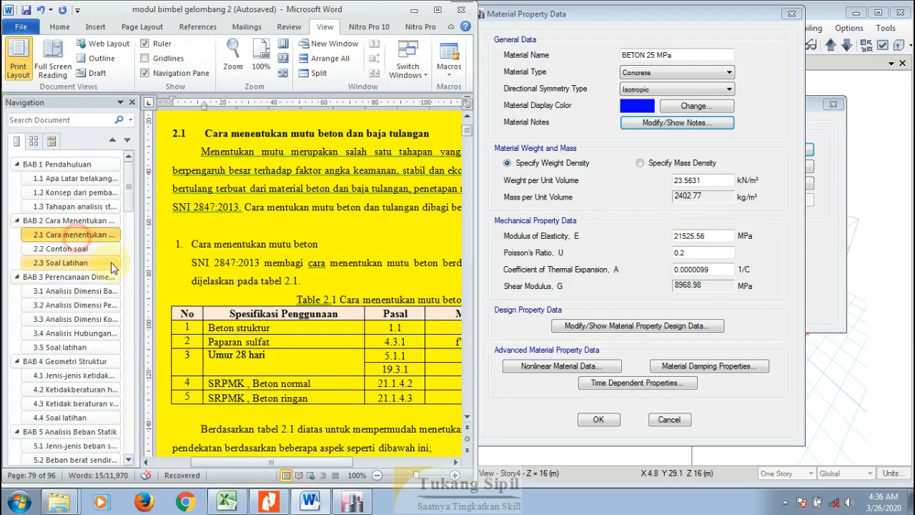
scroll(241, 269, "down", 5)
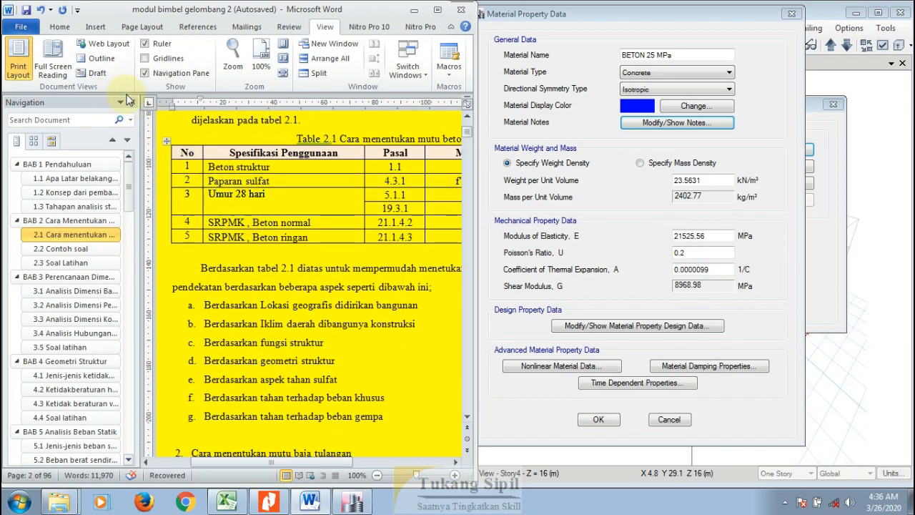
left_click(133, 102)
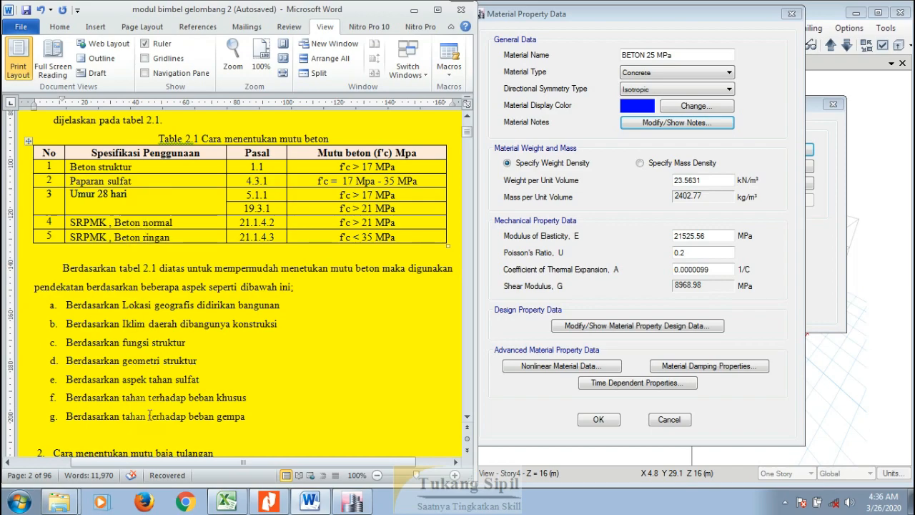
Highlight the whole list of approaches a to g, and single out item b about the regional climate of the construction.
left_click_drag(244, 417, 67, 306)
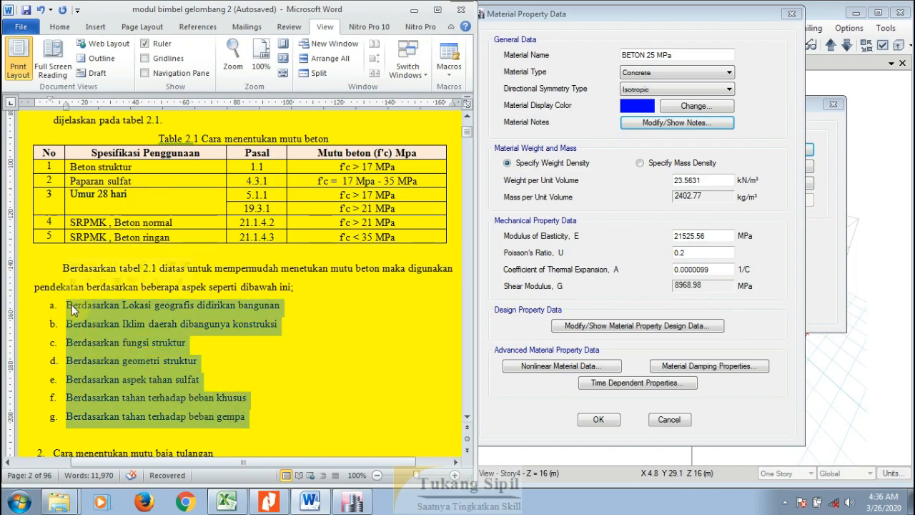
left_click(196, 328)
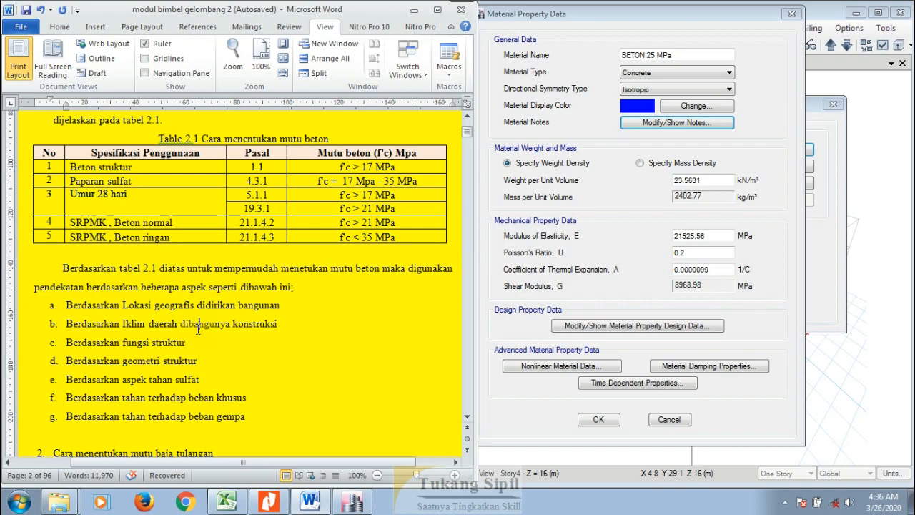
mouse_move(280, 305)
left_mouse_down()
mouse_move(68, 319)
mouse_move(68, 306)
mouse_move(68, 324)
mouse_move(282, 323)
left_mouse_up()
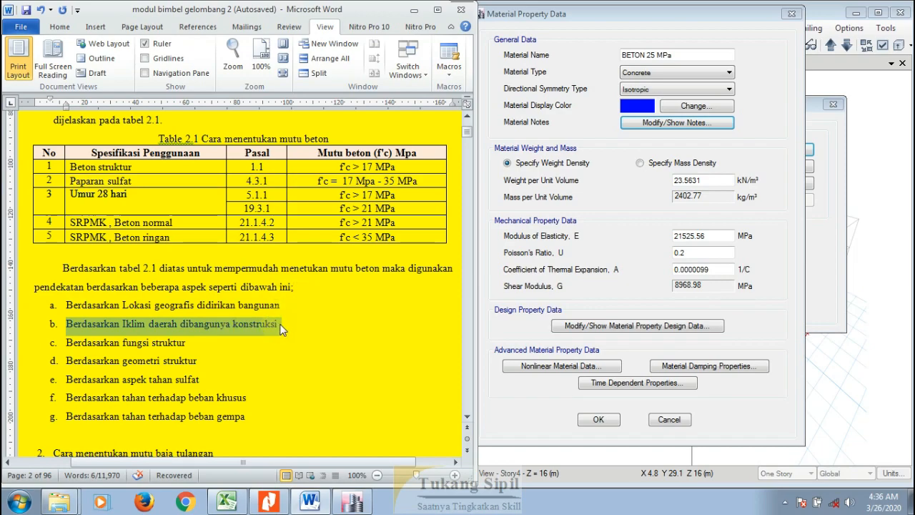
Highlight approaches c to g below Table 2.1 one after another, from "fungsi struktur" to "tahan terhadap beban gempa".
left_click_drag(64, 343, 186, 344)
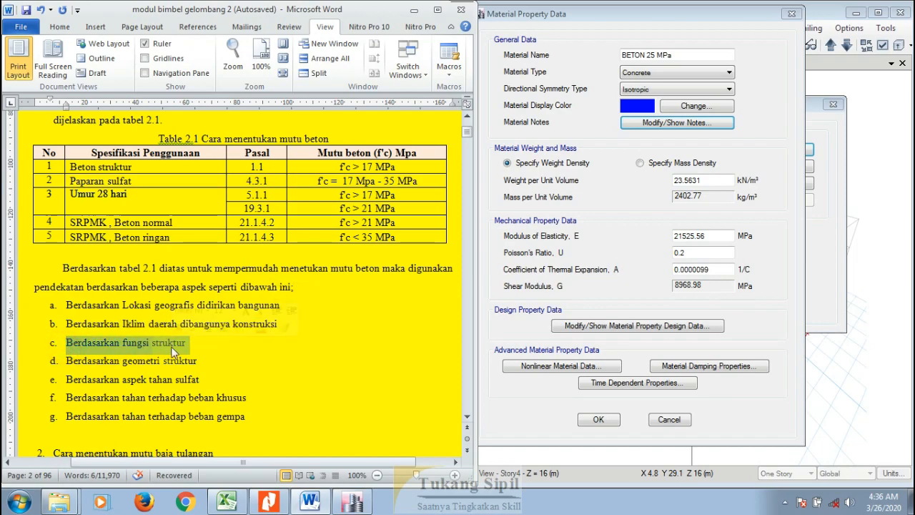
scroll(75, 200, "down", 3)
left_click_drag(66, 200, 203, 210)
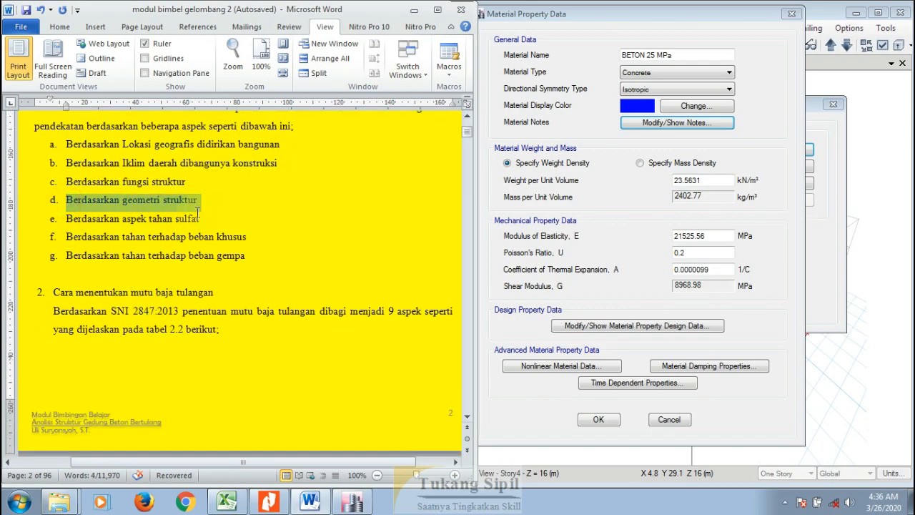
left_click_drag(66, 219, 195, 218)
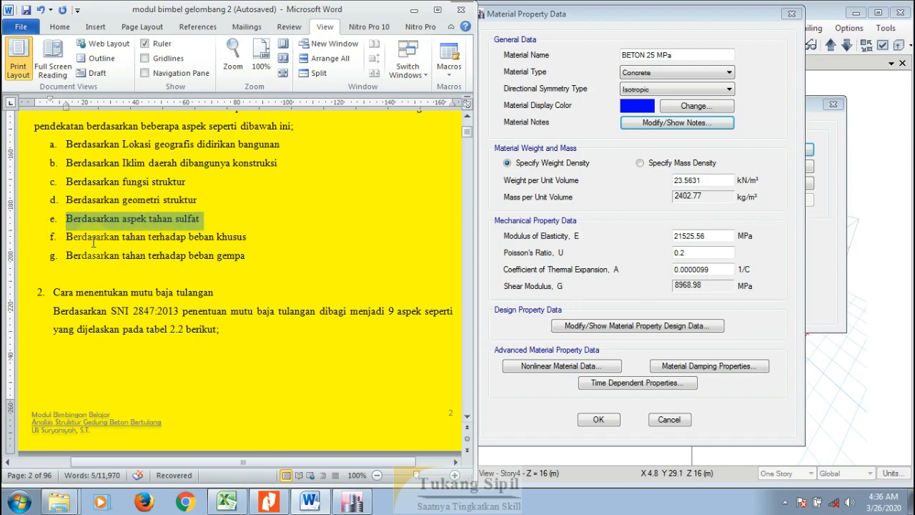
left_click_drag(67, 238, 248, 241)
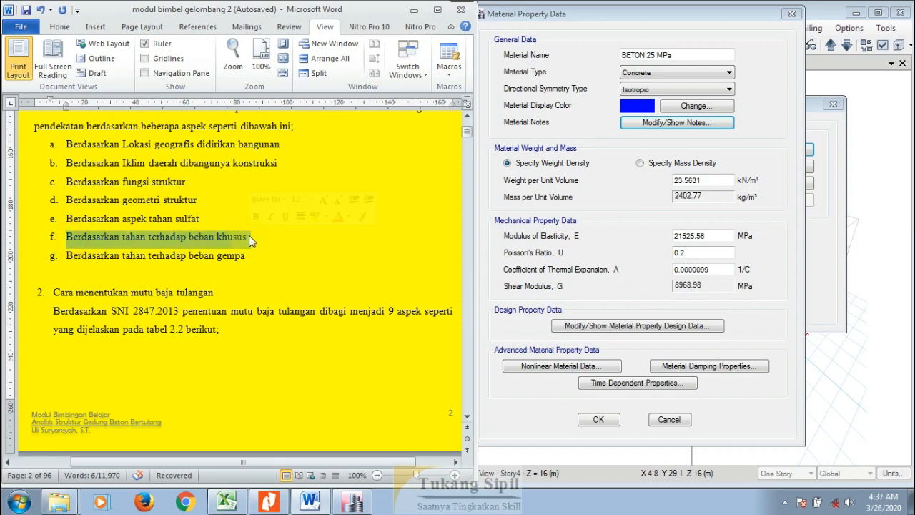
left_click(65, 255)
left_click_drag(65, 255, 276, 267)
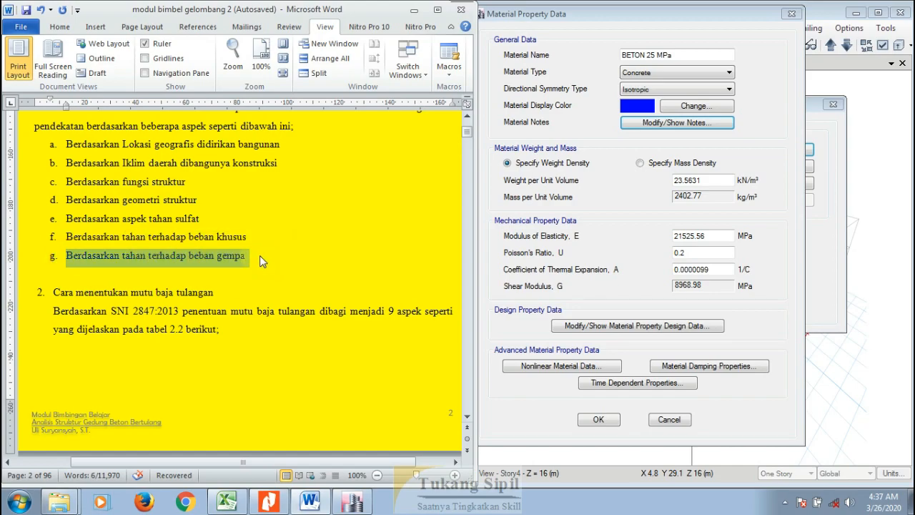
Return to section 17.3.1 Beton at full page width and highlight question 5 on the concrete's unit weight.
left_click(143, 74)
scroll(77, 299, "down", 20)
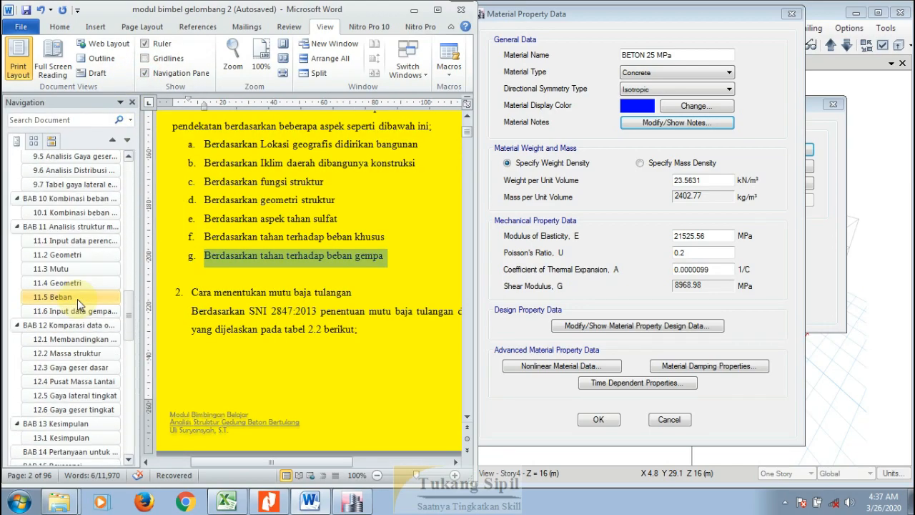
scroll(77, 299, "up", 3)
left_click(71, 312)
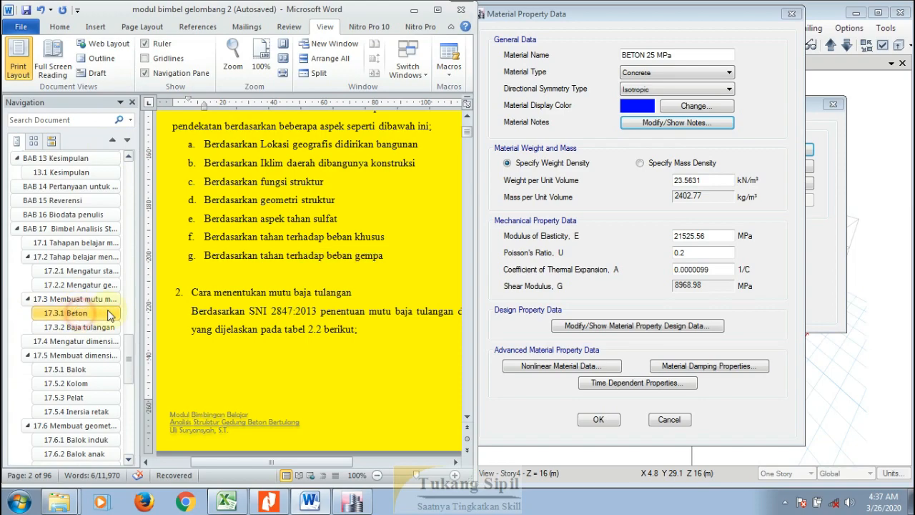
left_click(132, 103)
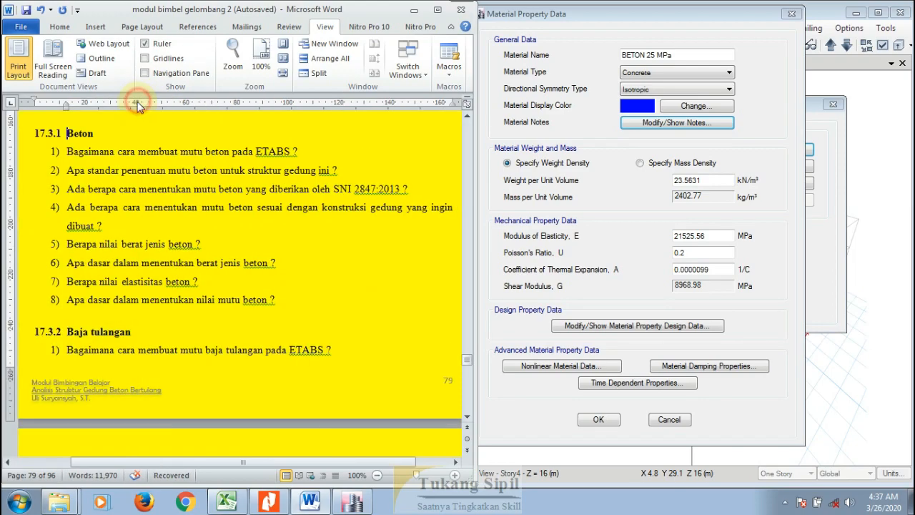
left_click(160, 230)
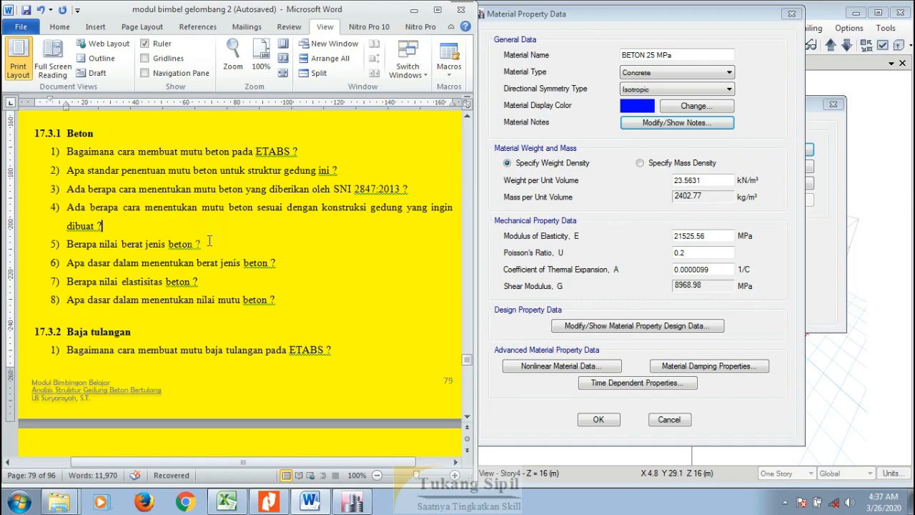
left_click_drag(202, 244, 80, 241)
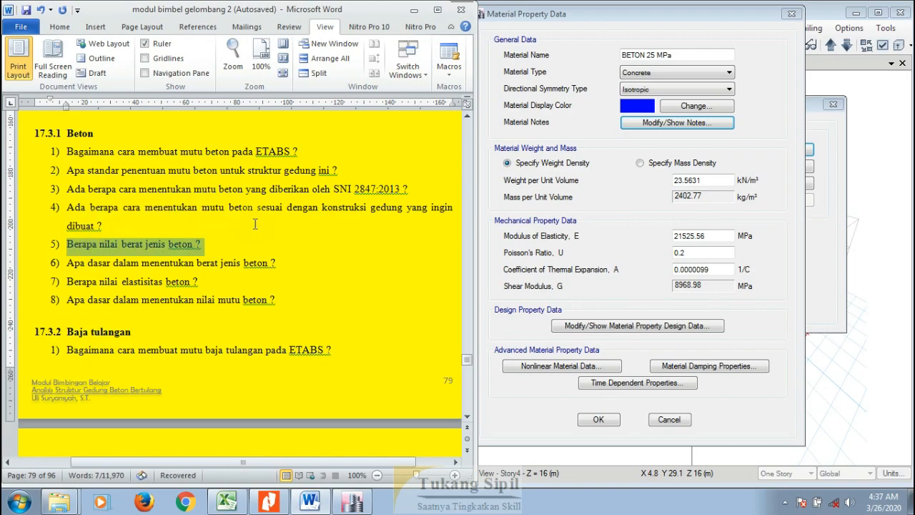
Switch the ETABS material to mass density input and look up the "Berat jenis beton" cell in the Excel design data sheet.
left_click(592, 147)
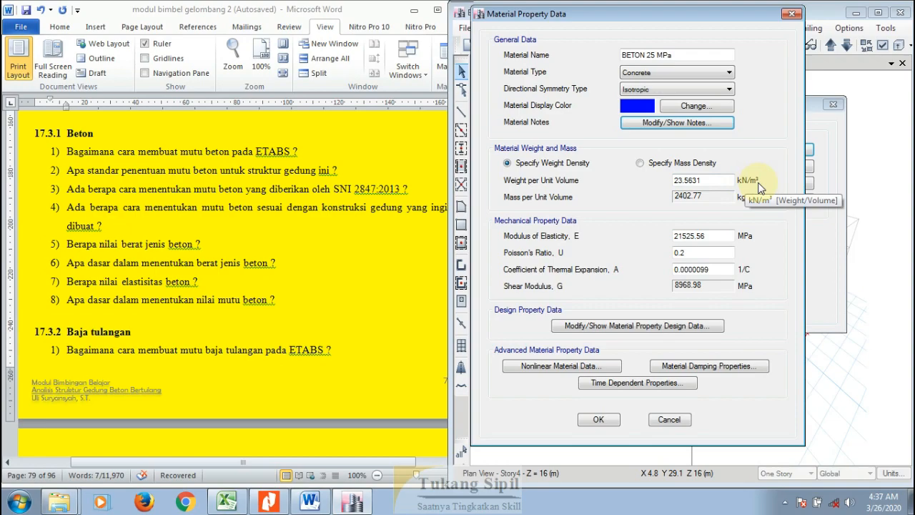
left_click(640, 164)
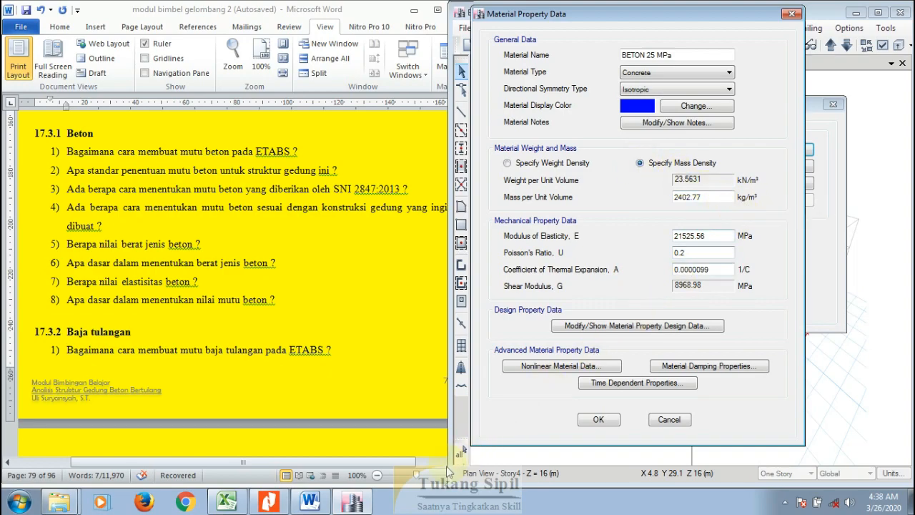
left_click(227, 501)
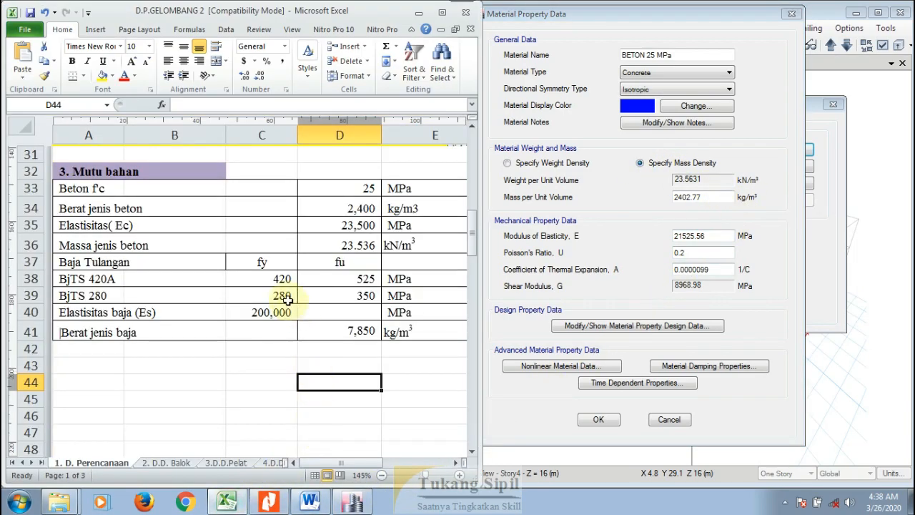
left_click(350, 209)
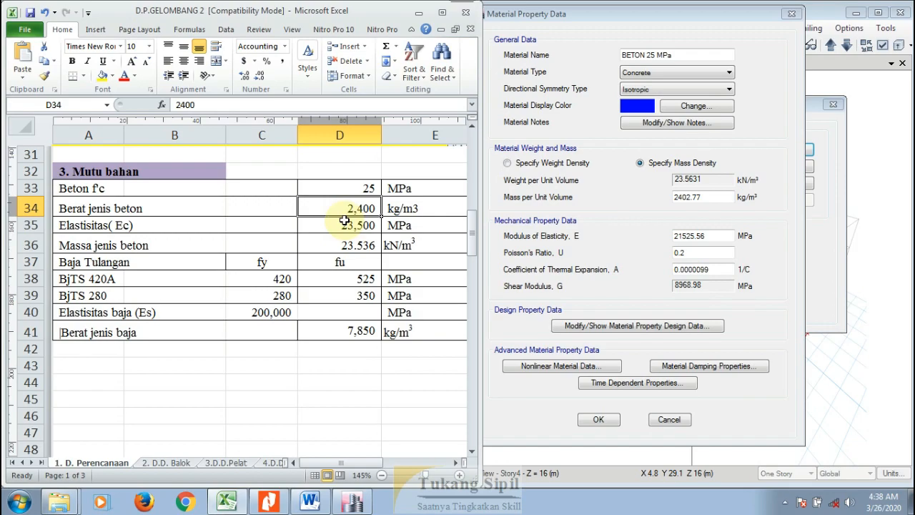
Set the mass per unit volume of BETON 25 MPa to 2400 kg/m³ in ETABS.
left_click(712, 196)
key("BackSpace")
key("BackSpace")
key("BackSpace")
key("BackSpace")
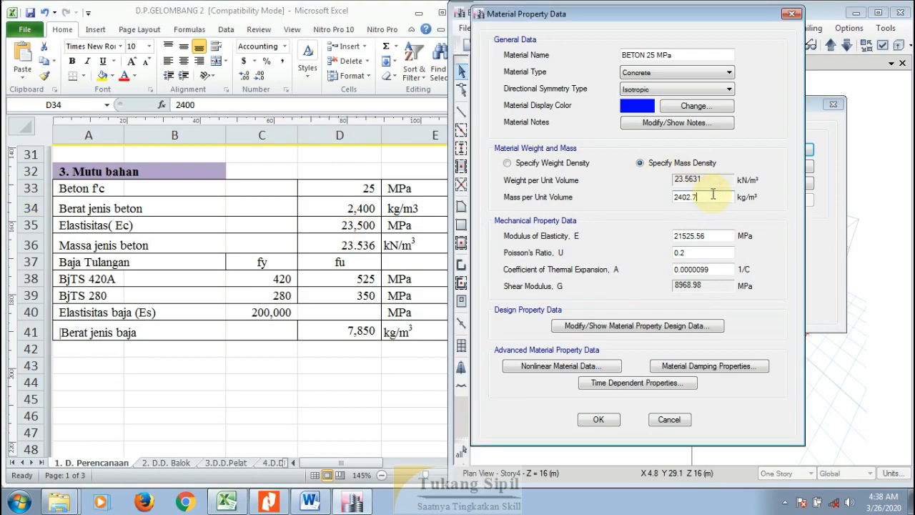
type("0")
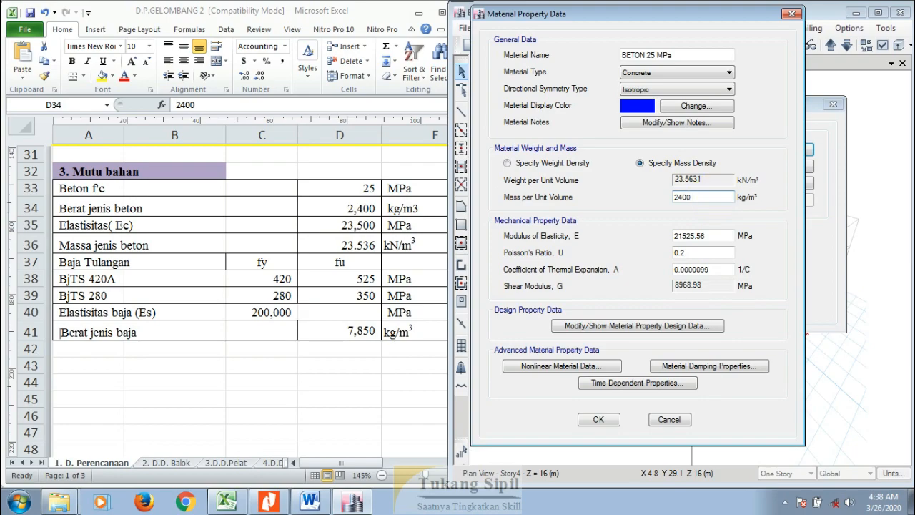
Check the equivalent weight per unit volume under the weight density option and return to the mass density option.
double_click(701, 197)
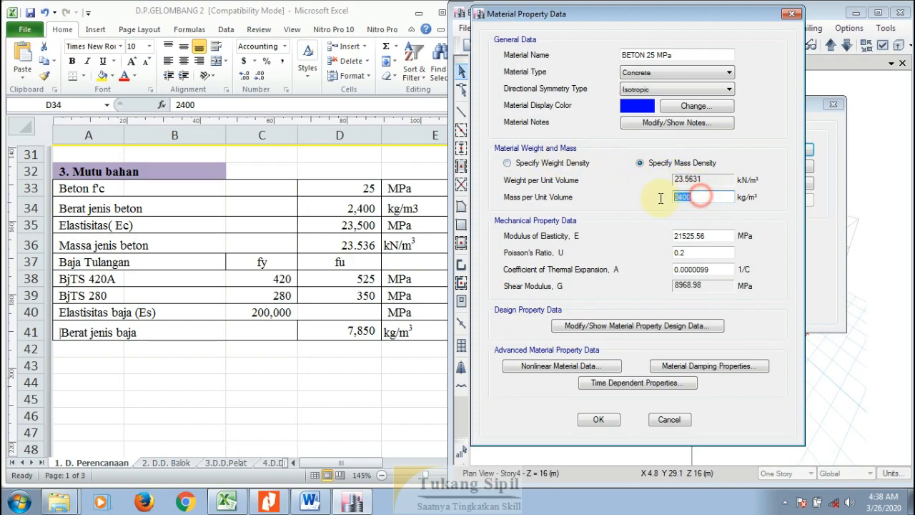
left_click(585, 164)
left_click(711, 181)
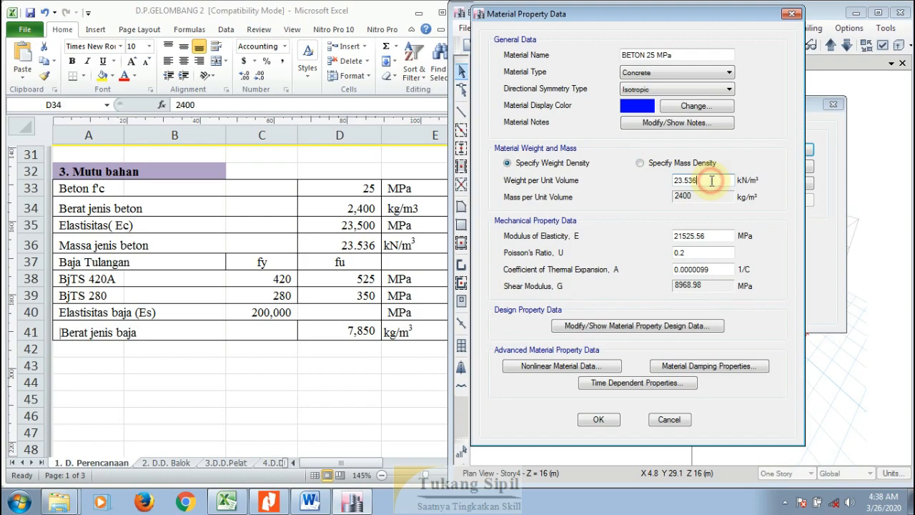
left_click(693, 193)
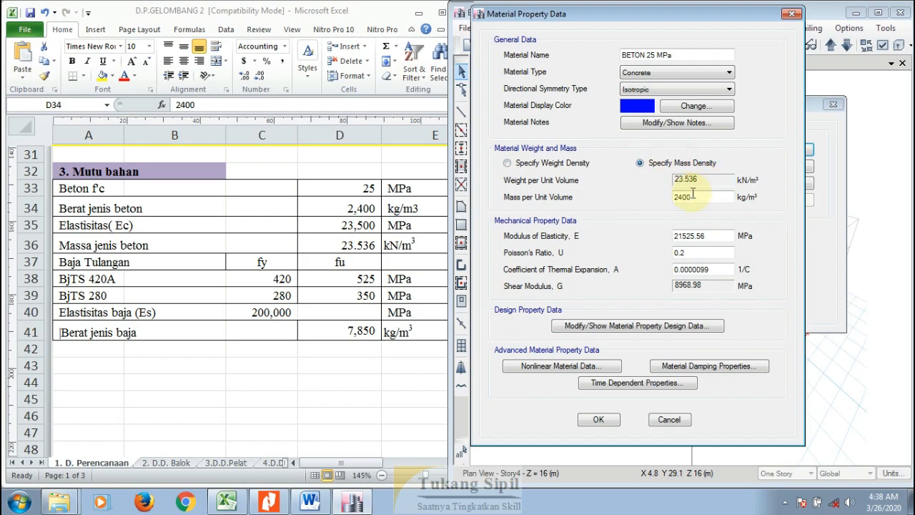
Switch back to the Word module and highlight question 6 on the basis for determining the concrete's unit weight.
left_click(253, 429)
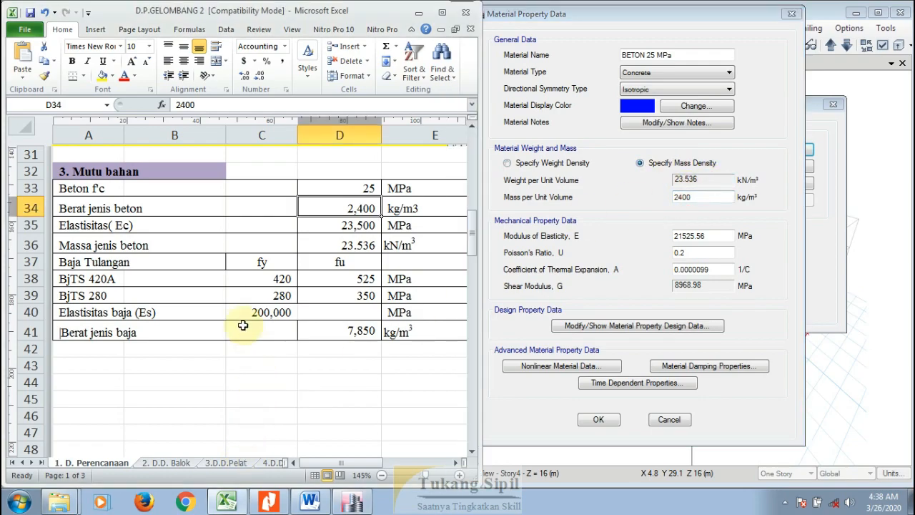
left_click(309, 502)
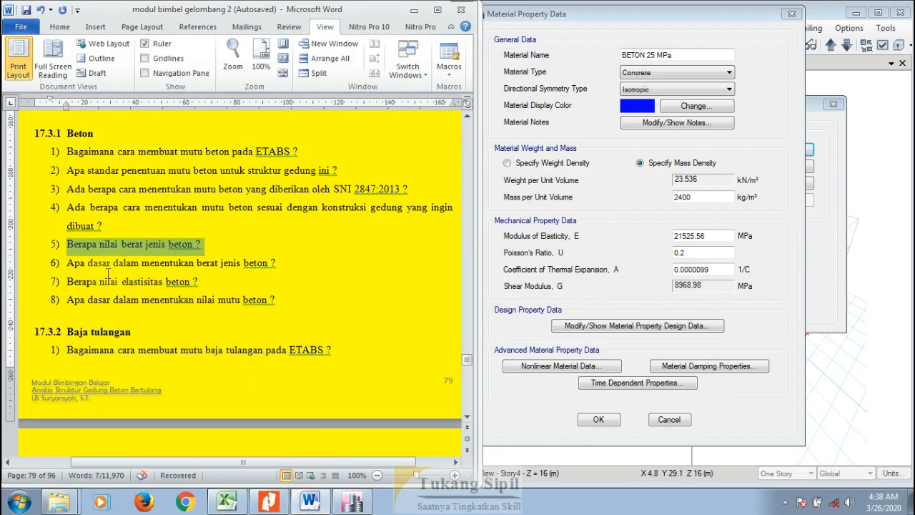
left_click_drag(70, 263, 273, 264)
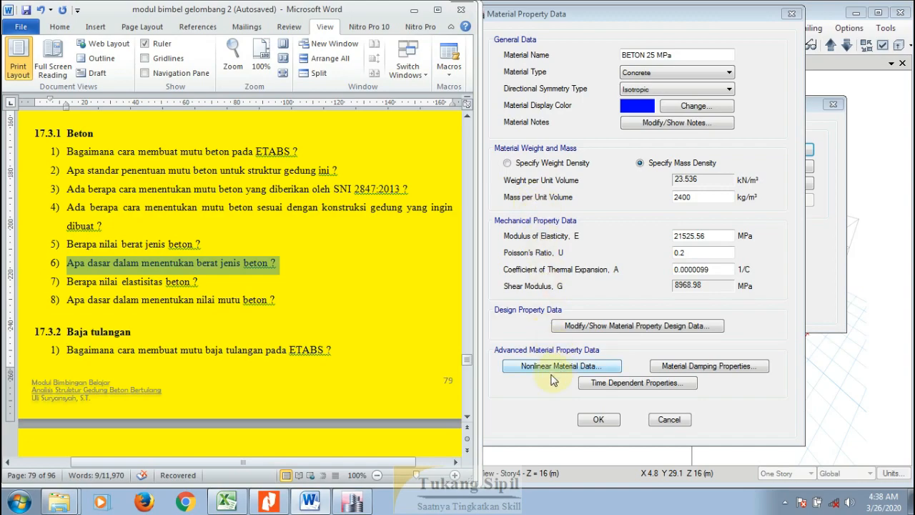
Open the sni 03 - 1727 - 1989 document in Nitro Pro and find Tabel 1 with the self-weights of building materials.
left_click(270, 505)
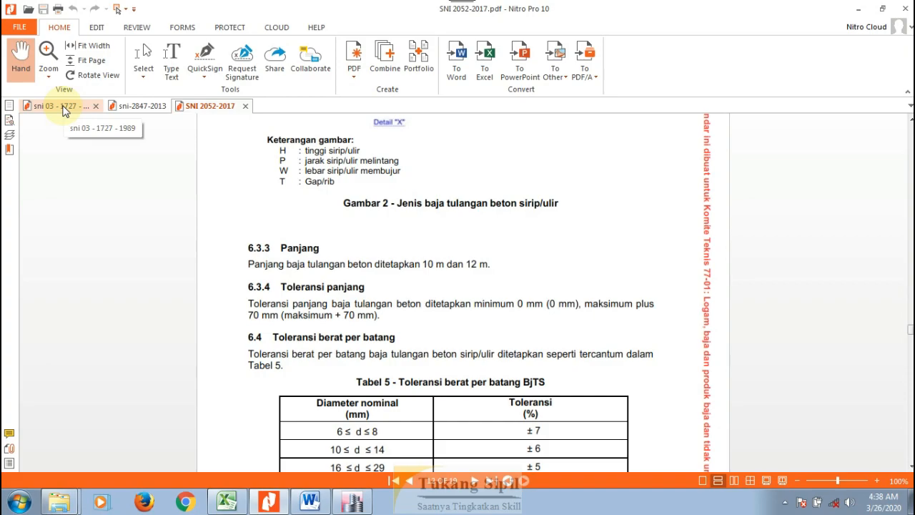
left_click(63, 108)
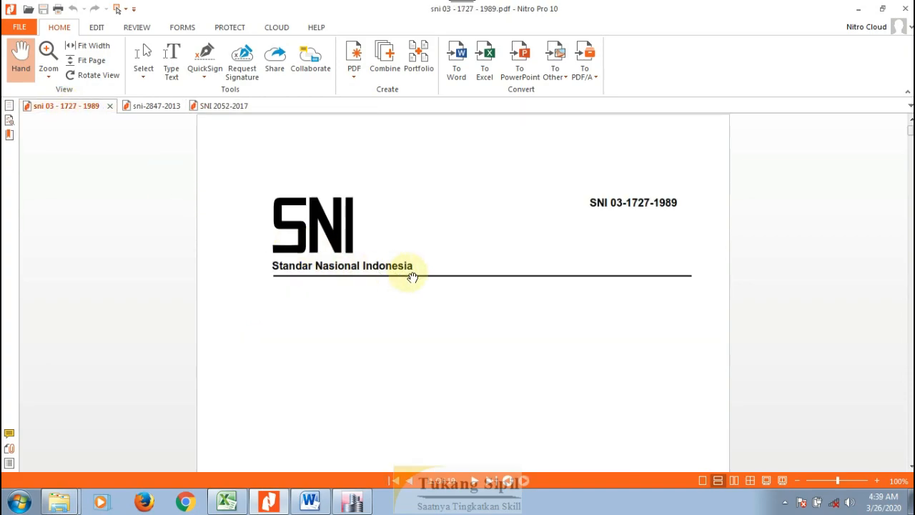
scroll(414, 278, "down", 15)
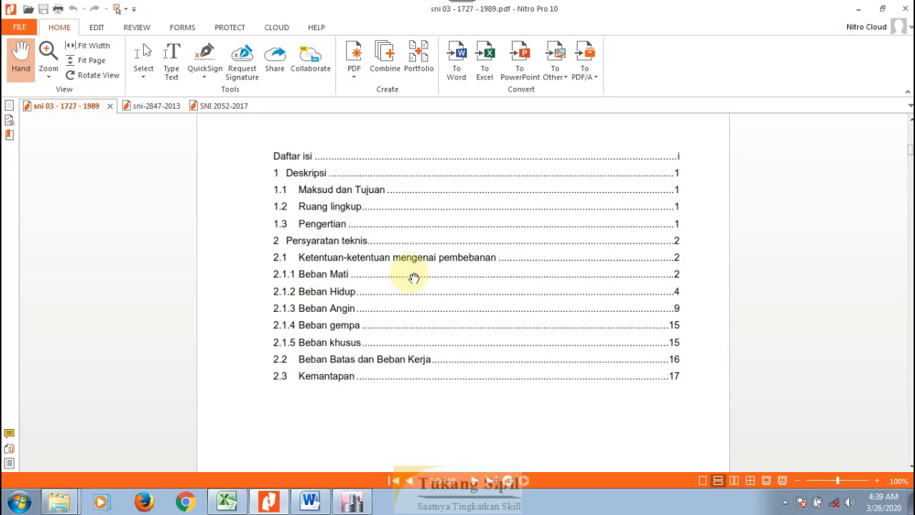
scroll(414, 278, "down", 20)
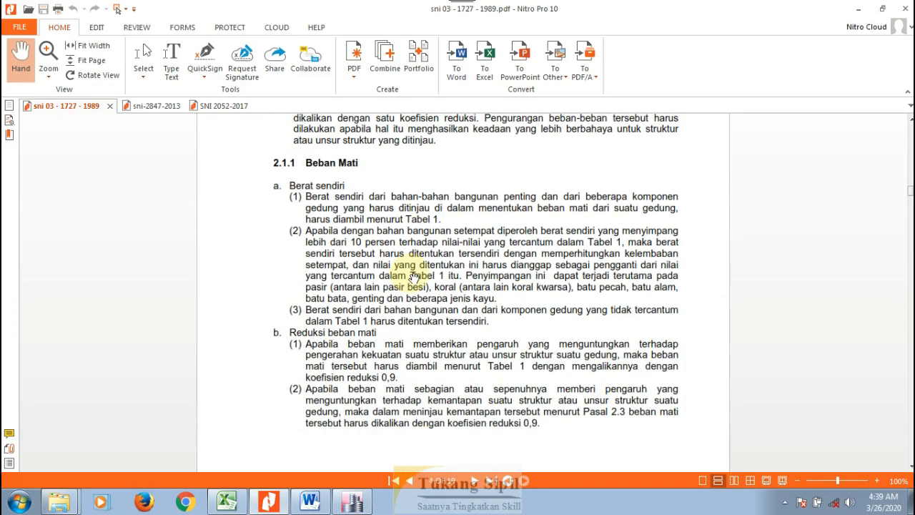
scroll(414, 278, "down", 5)
scroll(398, 272, "up", 2)
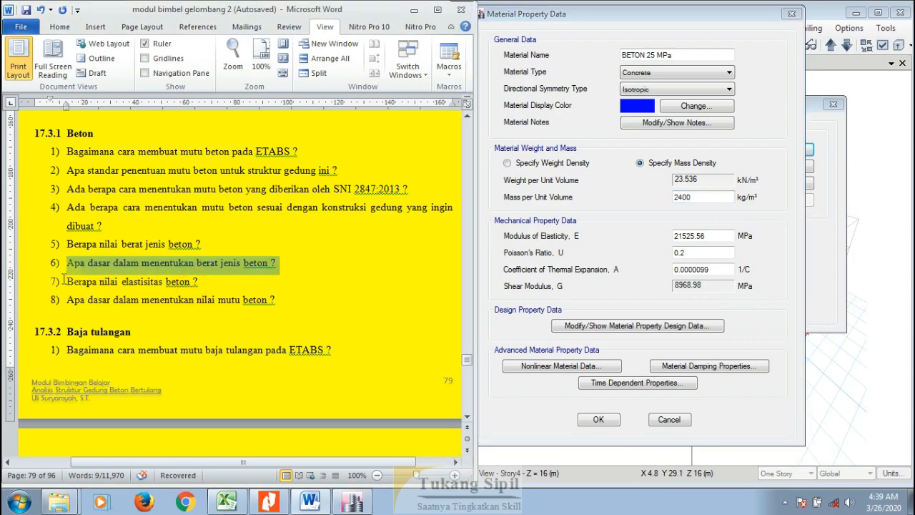
Highlight question 7 on concrete elasticity and set the ETABS material's modulus of elasticity to 23500 MPa.
left_click_drag(64, 281, 198, 283)
left_click(707, 236)
left_click_drag(707, 236, 665, 236)
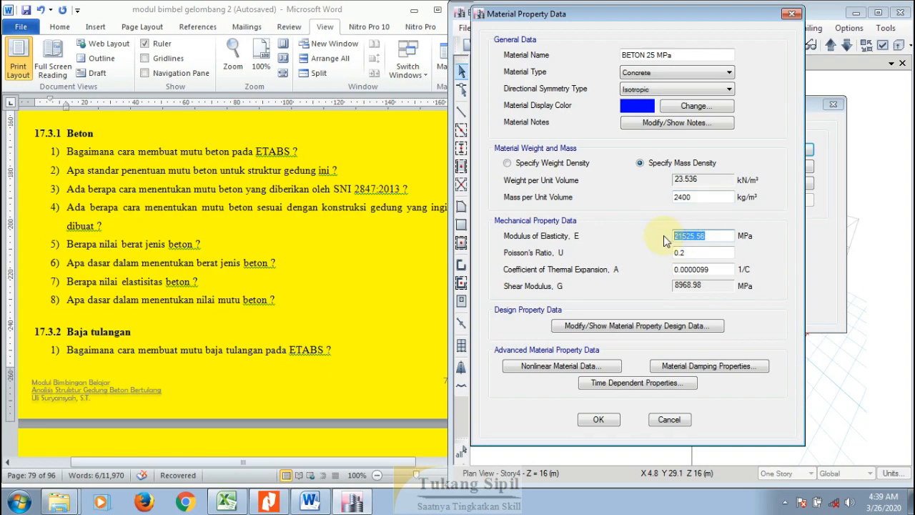
type("4700*25^0")
key("Return")
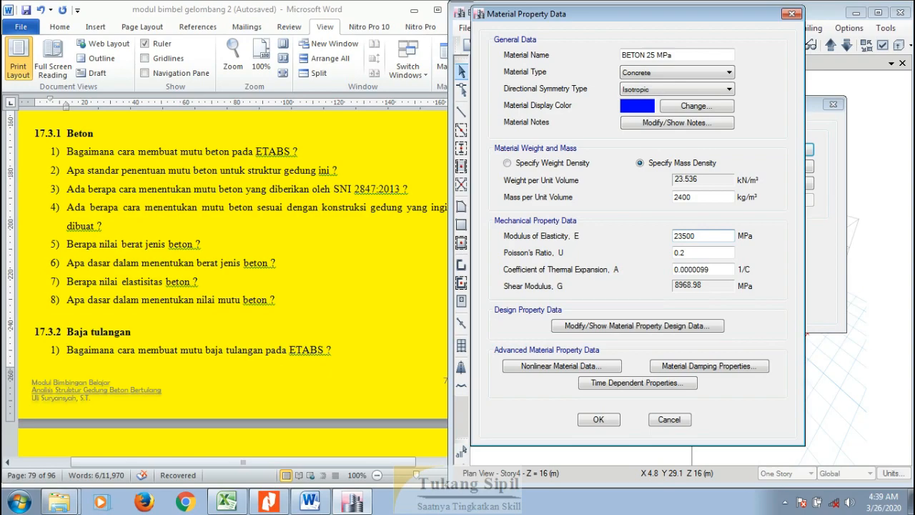
Highlight question 8 on the basis for concrete grade in the Word module, and highlight question 7 on elasticity again.
left_click_drag(215, 283, 281, 301)
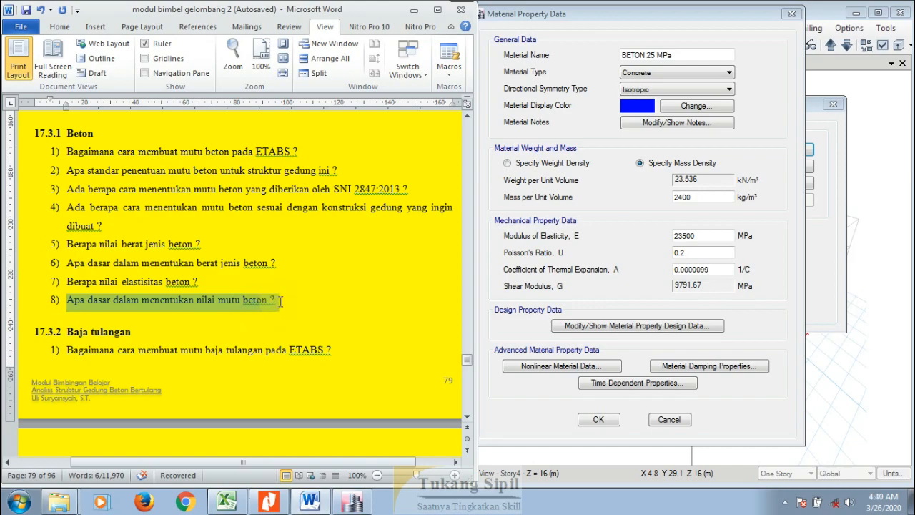
left_click(133, 281)
left_click_drag(69, 281, 198, 282)
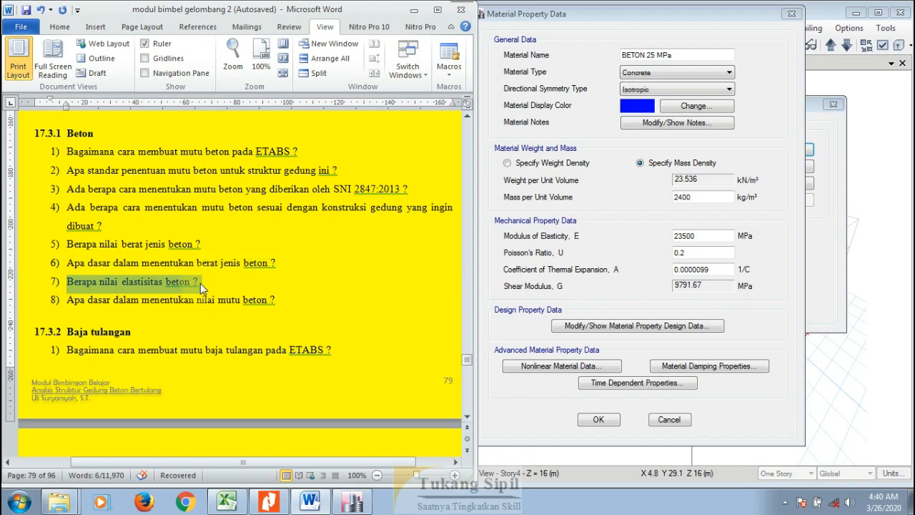
left_click(204, 284)
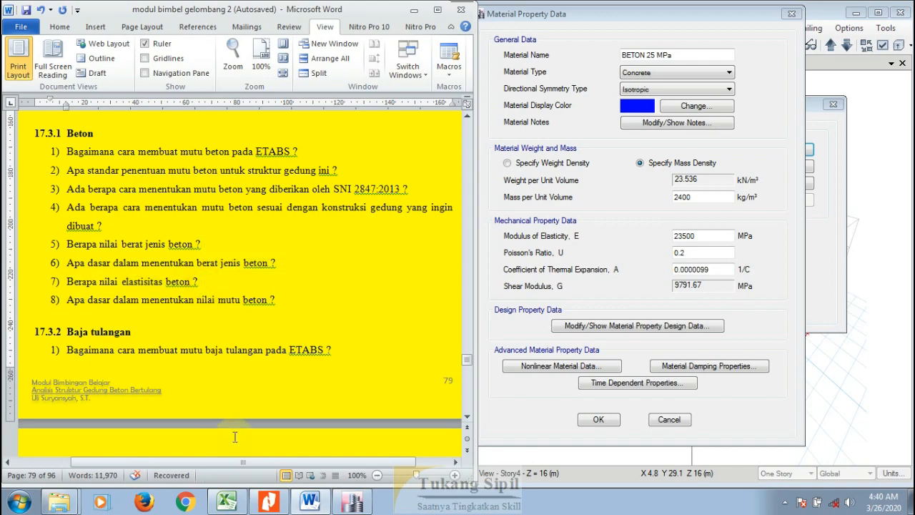
Search the sni-2847-2013 document in Nitro Pro for "8.8" and go to its table of contents entry.
left_click(264, 501)
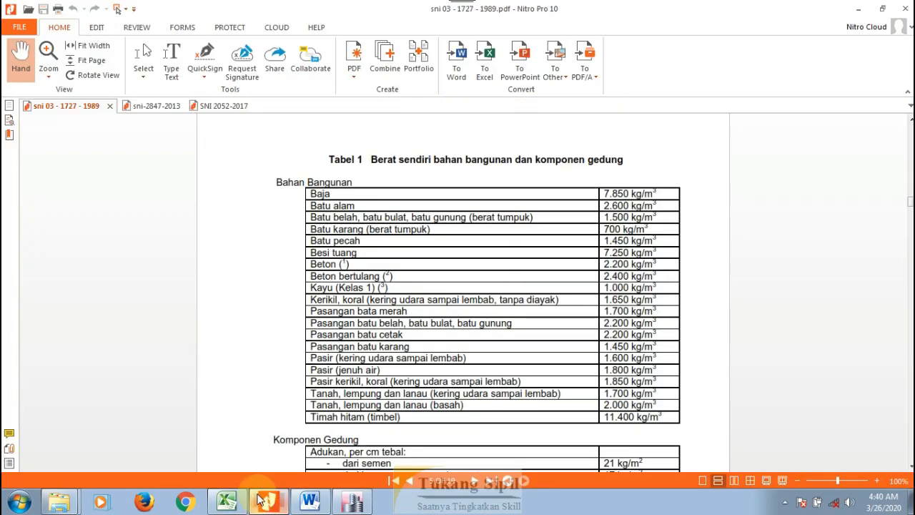
left_click(147, 107)
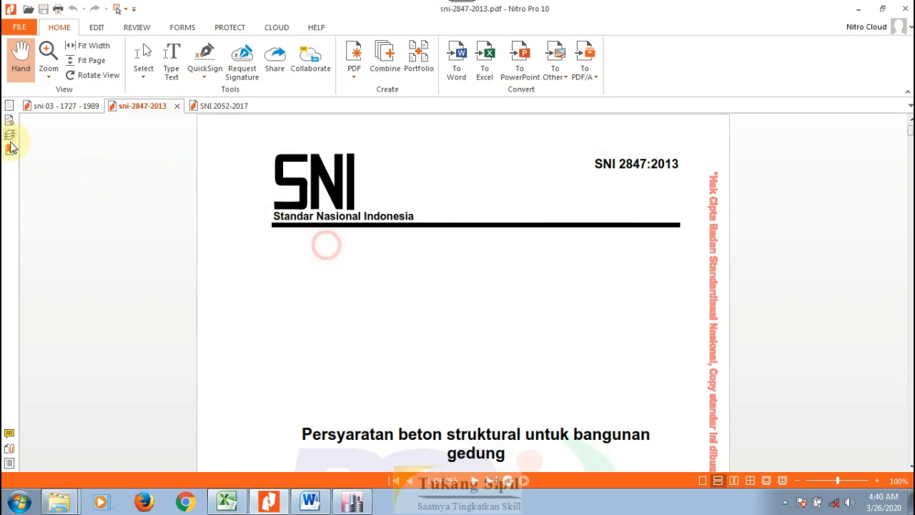
left_click(10, 120)
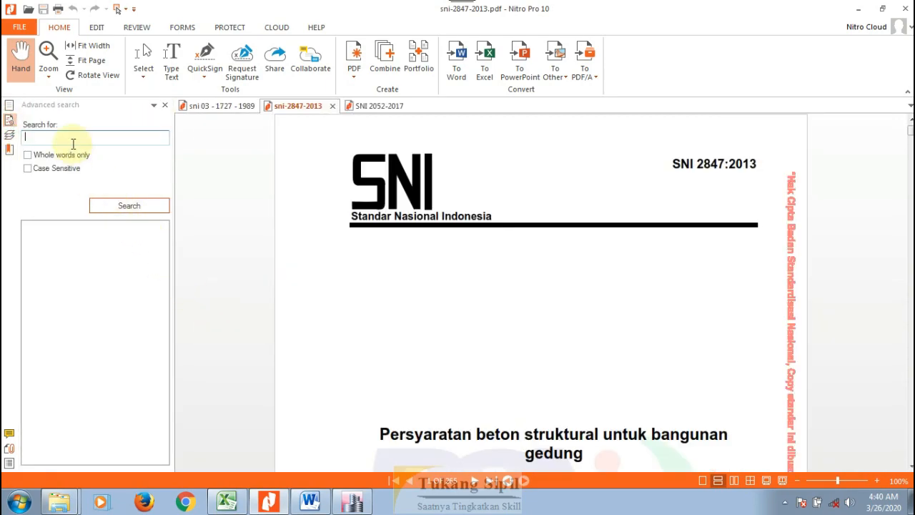
type("8.8")
key("Return")
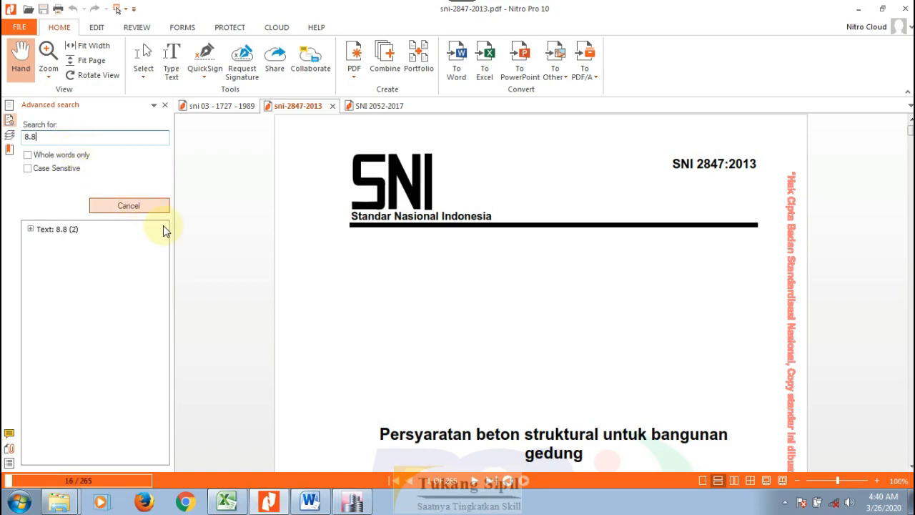
left_click(29, 230)
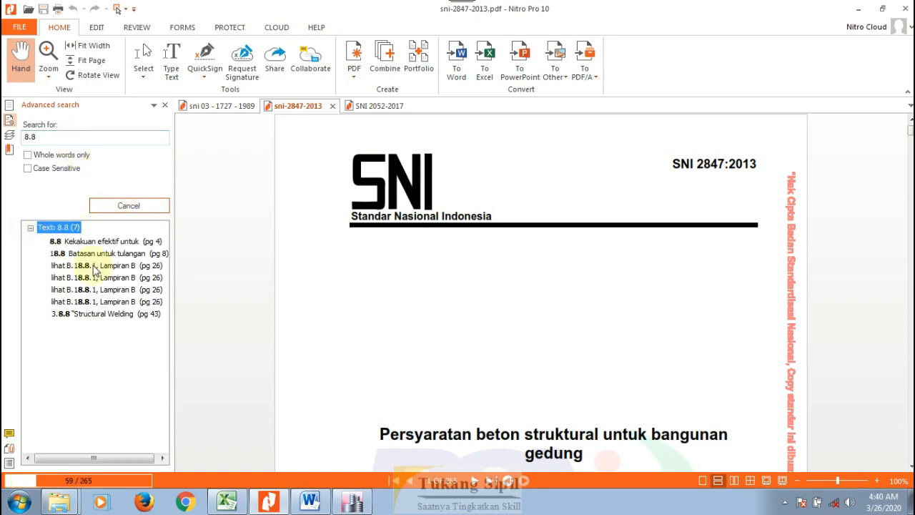
left_click(85, 243)
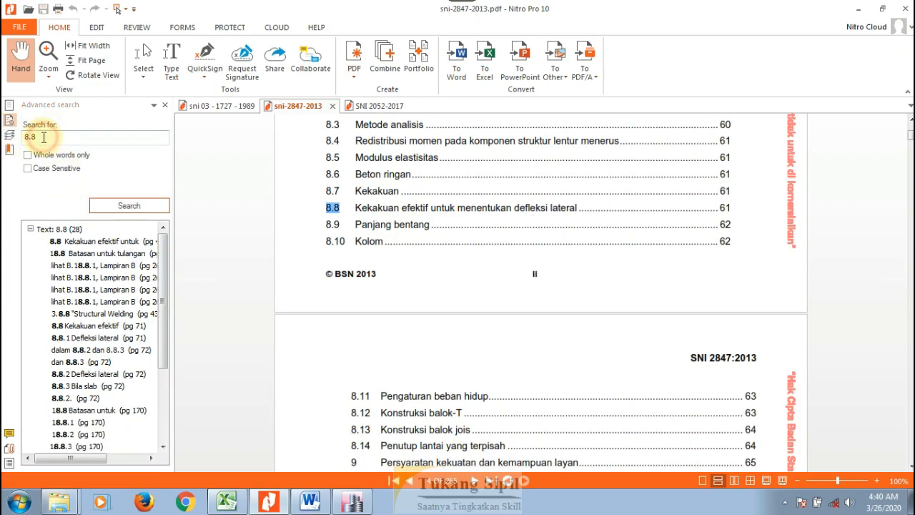
left_click(100, 209)
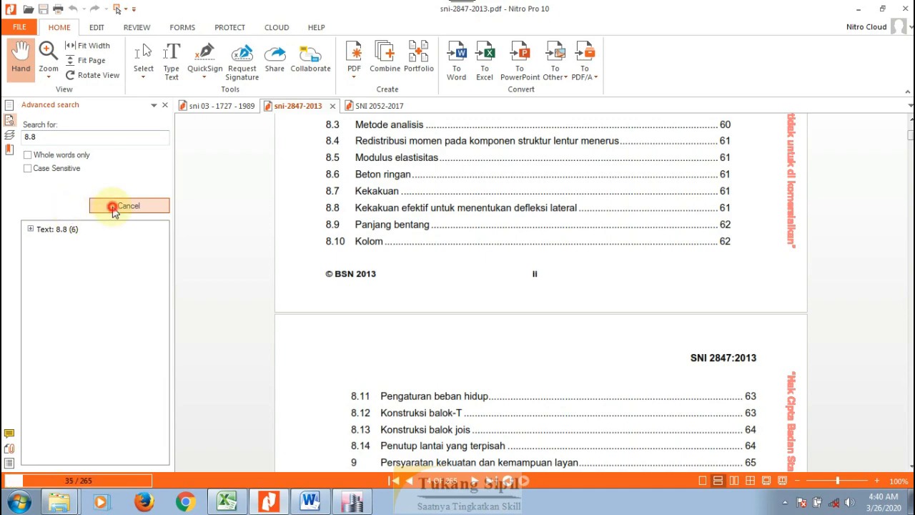
left_click(116, 206)
left_click(490, 280)
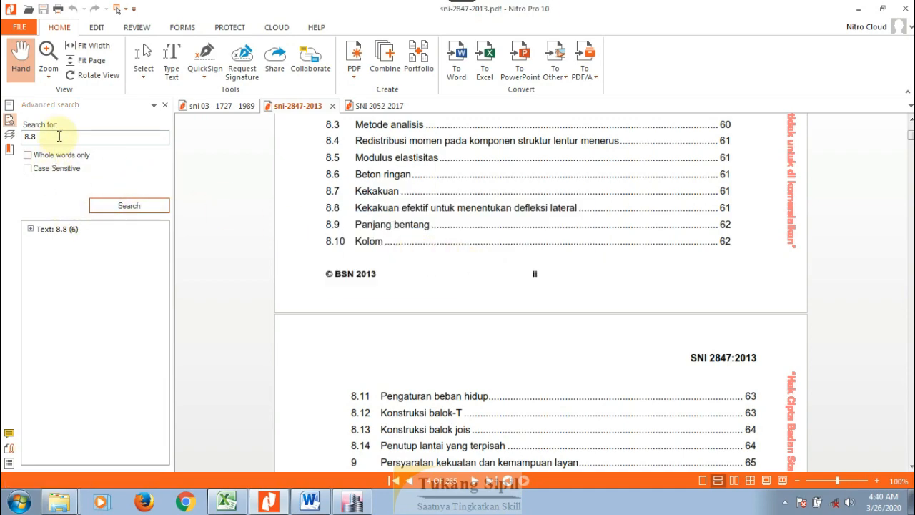